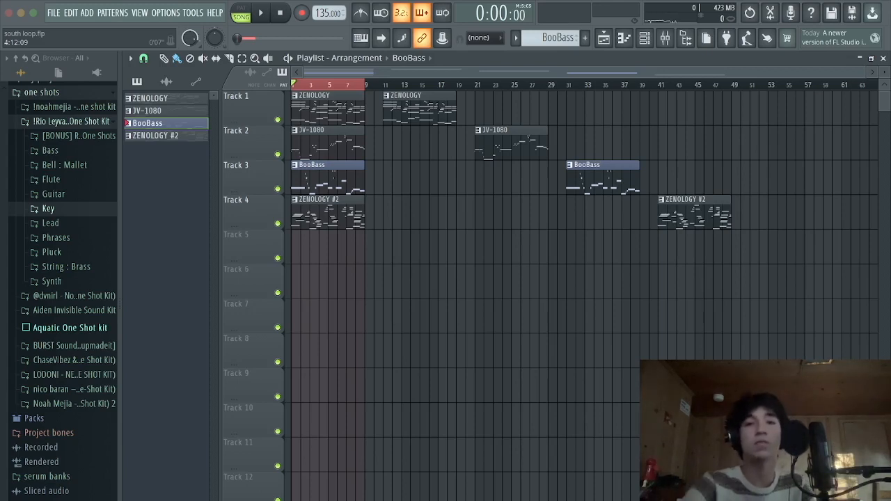
Step: Play the looped eight-bar section of the arrangement with all four tracks, and stop playback when it has been heard
{"action": "key", "text": "ctrl+Right"}
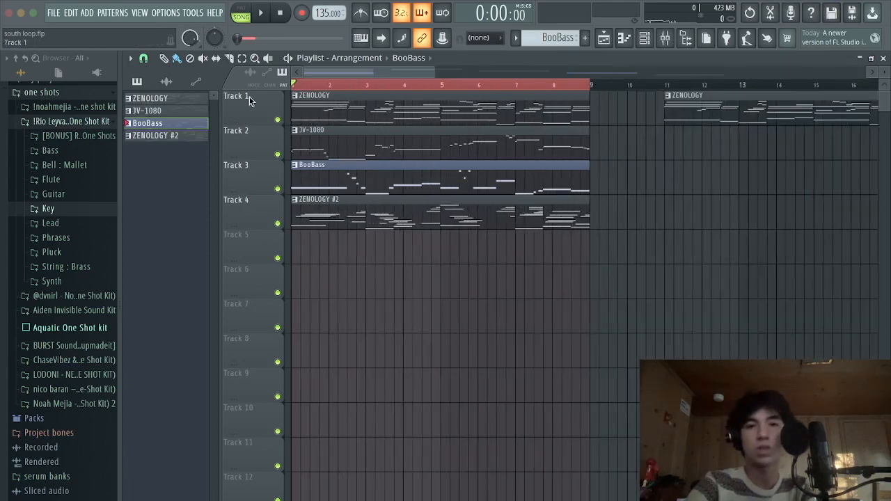
{"action": "scroll", "coordinate": [619, 189], "scroll_direction": "down", "scroll_amount": 2}
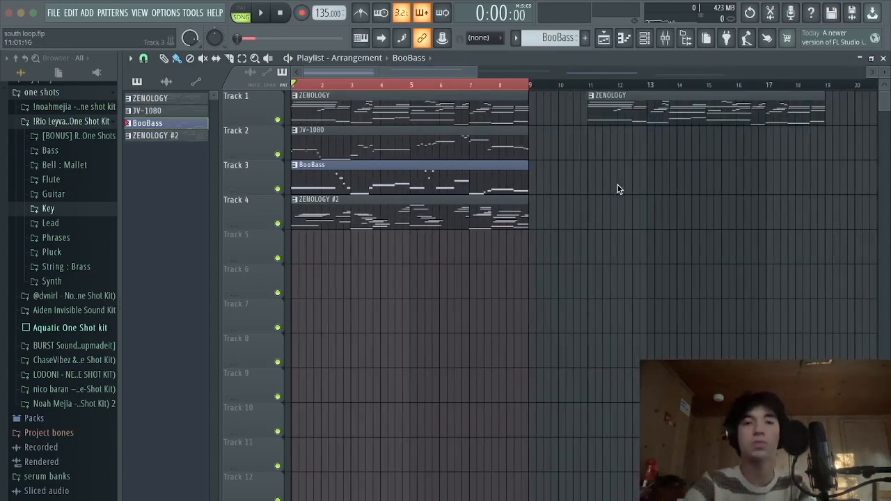
{"action": "scroll", "coordinate": [619, 189], "scroll_direction": "down", "scroll_amount": 4}
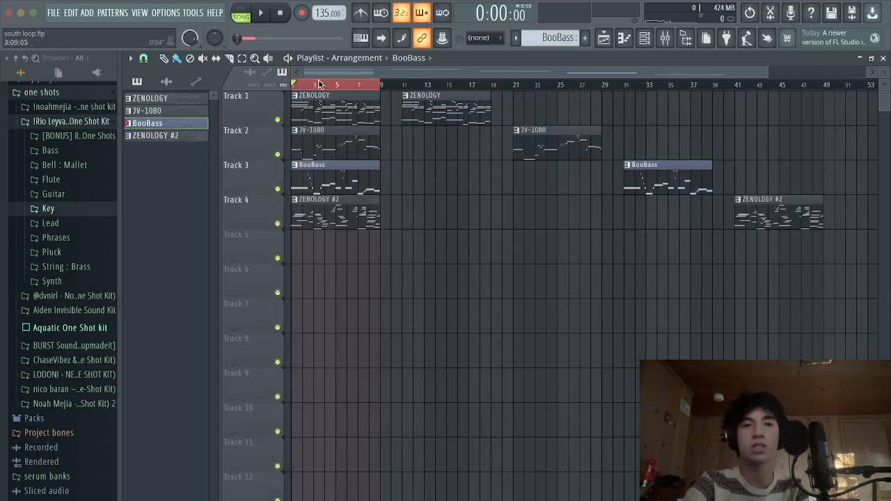
{"action": "key", "text": "space"}
{"action": "scroll", "coordinate": [184, 169], "scroll_direction": "up", "scroll_amount": 1}
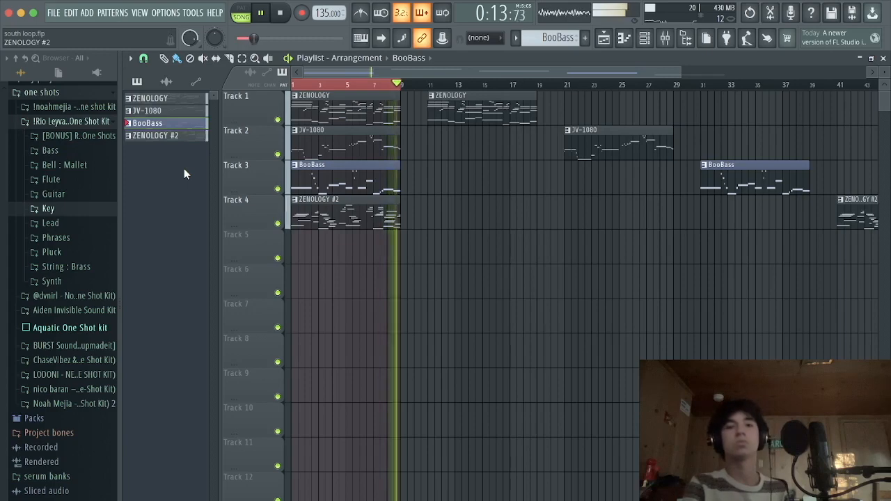
{"action": "key", "text": "space"}
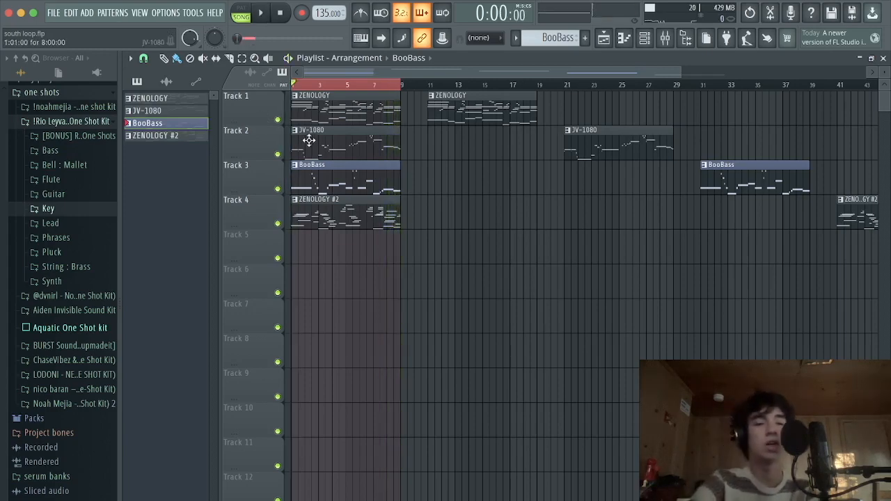
Step: Open the notes of the first ZENOLOGY clip on Track 1 in the piano roll
{"action": "scroll", "coordinate": [348, 139], "scroll_direction": "up", "scroll_amount": 3}
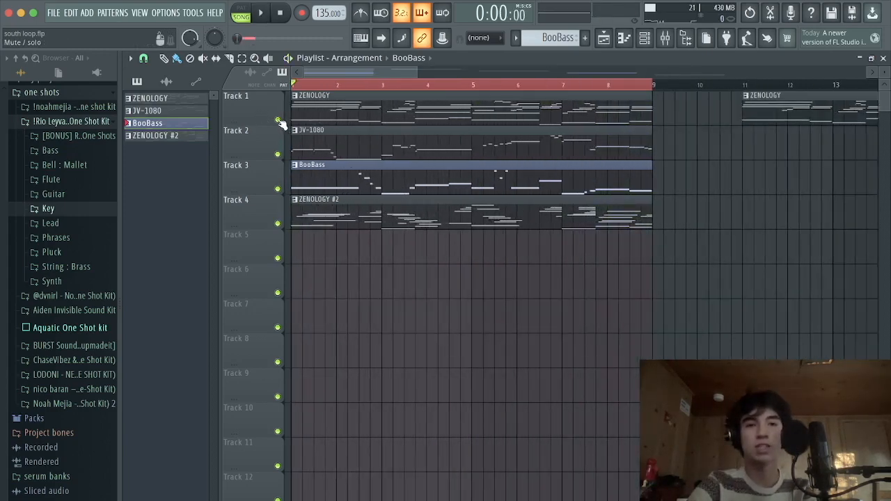
{"action": "double_click", "coordinate": [397, 113]}
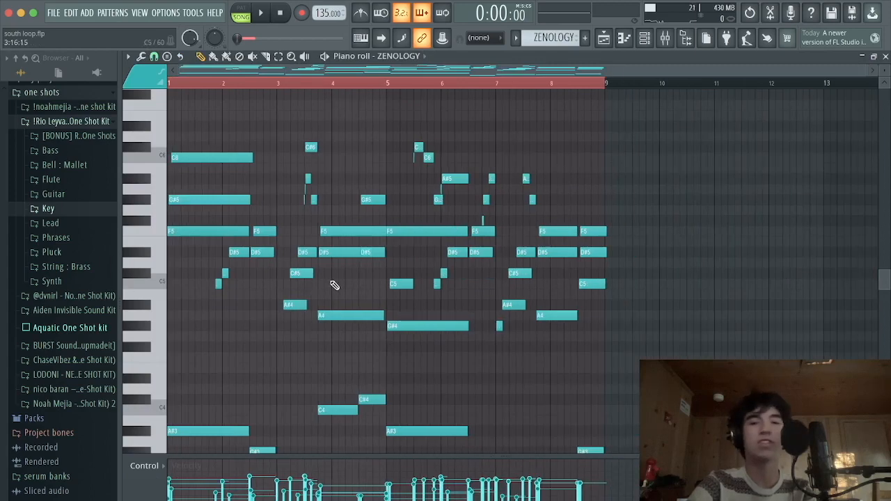
{"action": "scroll", "coordinate": [373, 274], "scroll_direction": "down", "scroll_amount": 3}
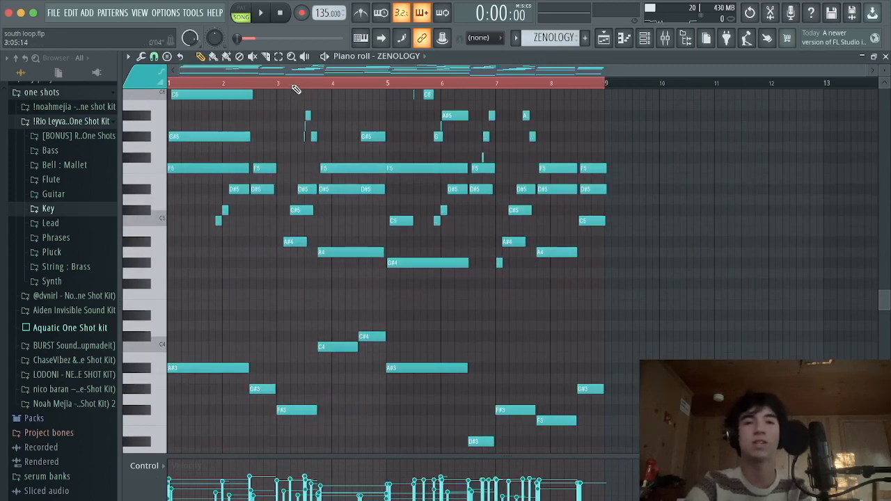
Step: View the ZENOLOGY instrument from the channel rack, and close it to return to the piano roll
{"action": "key", "text": "F6"}
{"action": "left_click", "coordinate": [240, 379]}
{"action": "left_click_drag", "start_coordinate": [503, 141], "coordinate": [350, 108]}
{"action": "left_click", "coordinate": [491, 108]}
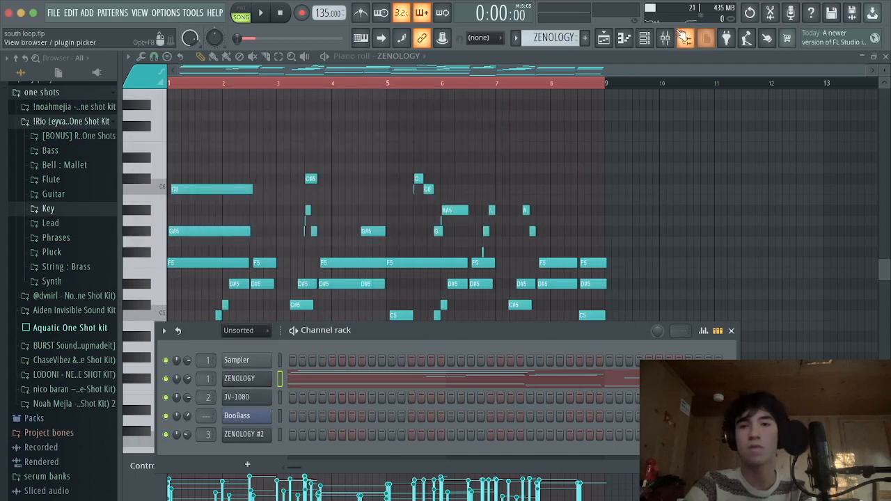
{"action": "key", "text": "F6"}
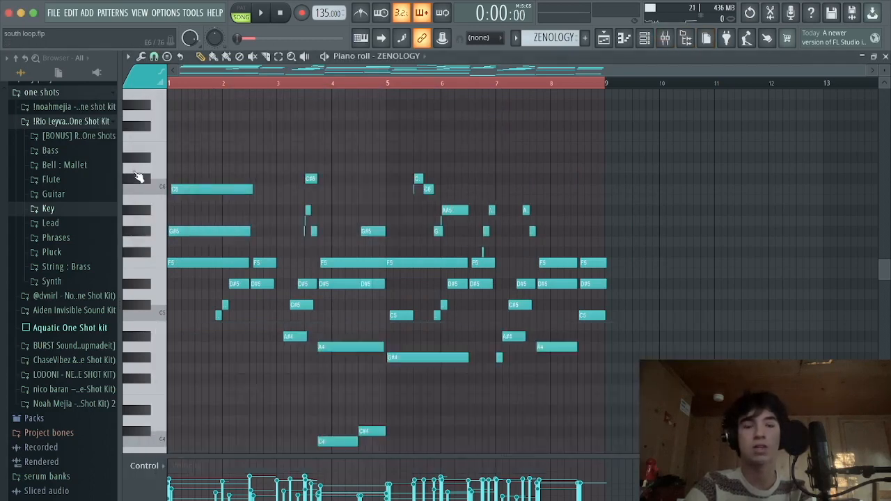
Step: Play the ZENOLOGY pattern with its full note range in view, and stop playback near the end of the loop
{"action": "scroll", "coordinate": [97, 185], "scroll_direction": "up", "scroll_amount": 8}
{"action": "scroll", "coordinate": [209, 258], "scroll_direction": "down", "scroll_amount": 2}
{"action": "key", "text": "space"}
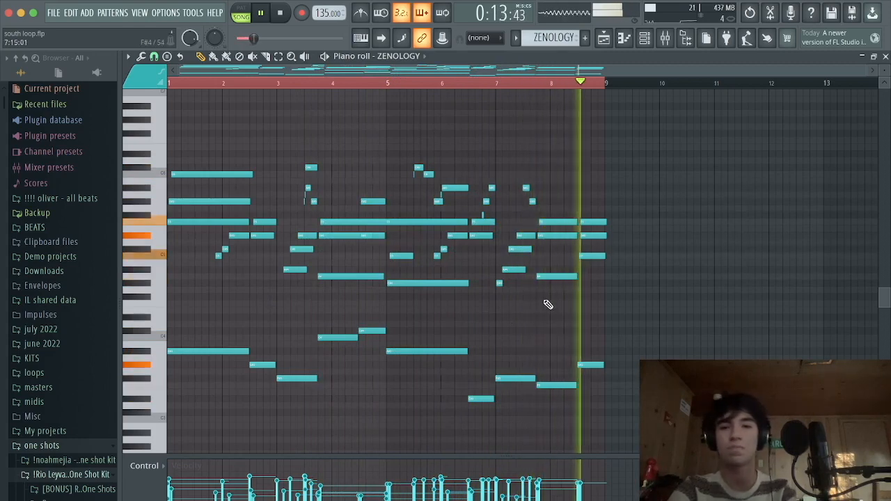
{"action": "key", "text": "space"}
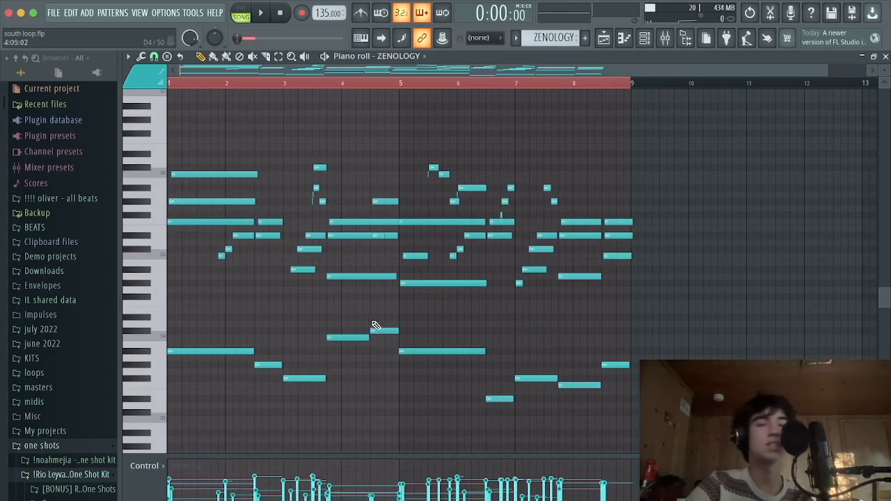
Step: Examine the opening chord, the short passing notes and the low bass notes in the first two bars of the ZENOLOGY pattern
{"action": "scroll", "coordinate": [379, 309], "scroll_direction": "up", "scroll_amount": 4}
{"action": "scroll", "coordinate": [477, 285], "scroll_direction": "up", "scroll_amount": 1}
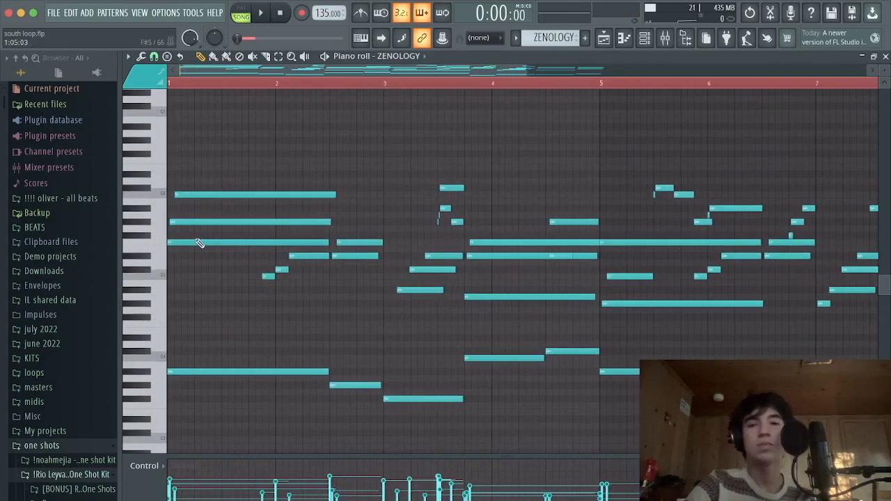
{"action": "scroll", "coordinate": [195, 239], "scroll_direction": "up", "scroll_amount": 3}
{"action": "scroll", "coordinate": [390, 237], "scroll_direction": "down", "scroll_amount": 5}
{"action": "scroll", "coordinate": [444, 254], "scroll_direction": "down", "scroll_amount": 2}
{"action": "scroll", "coordinate": [69, 229], "scroll_direction": "up", "scroll_amount": 1}
{"action": "scroll", "coordinate": [70, 230], "scroll_direction": "down", "scroll_amount": 1}
{"action": "scroll", "coordinate": [228, 228], "scroll_direction": "up", "scroll_amount": 3}
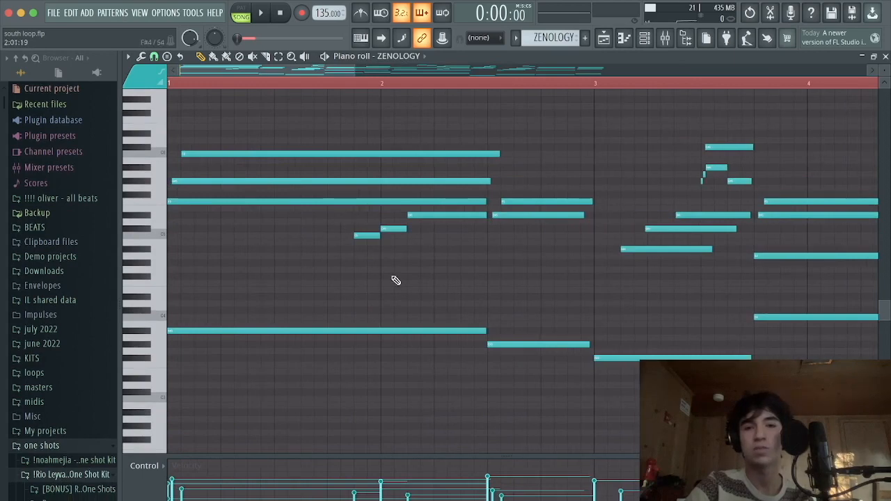
{"action": "scroll", "coordinate": [289, 260], "scroll_direction": "down", "scroll_amount": 4}
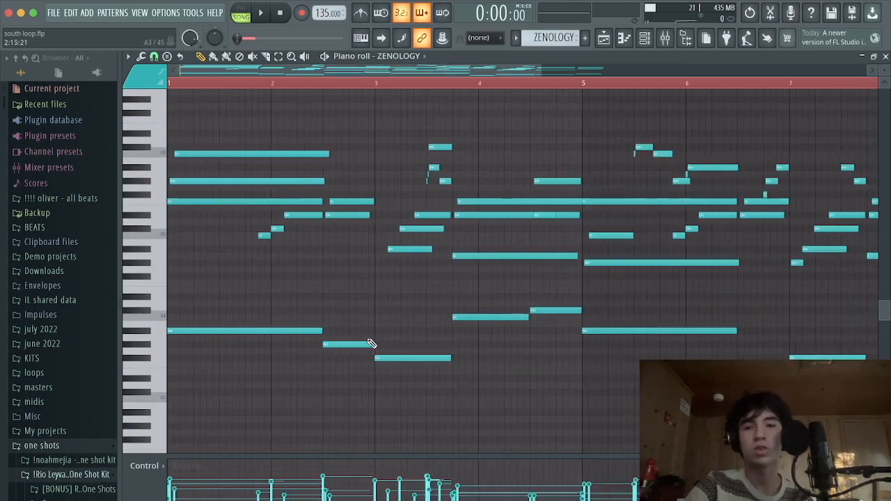
{"action": "scroll", "coordinate": [541, 295], "scroll_direction": "up", "scroll_amount": 5}
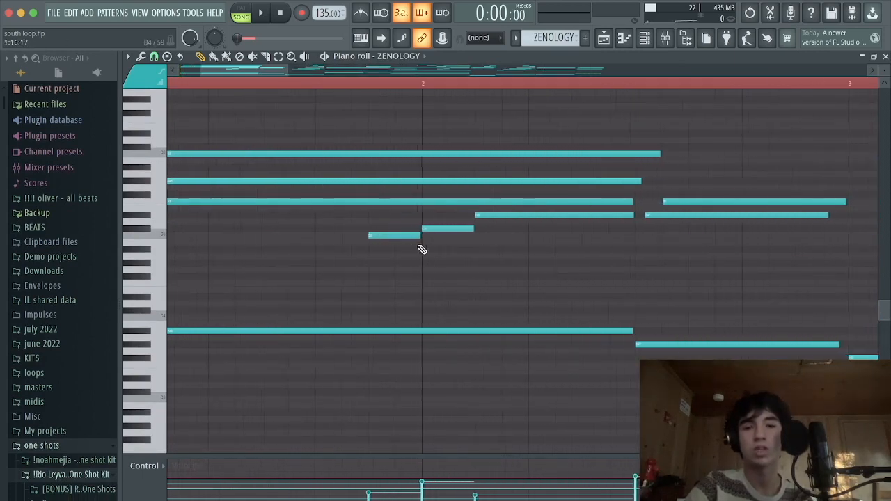
{"action": "scroll", "coordinate": [423, 230], "scroll_direction": "down", "scroll_amount": 2}
{"action": "scroll", "coordinate": [550, 224], "scroll_direction": "right", "scroll_amount": 5}
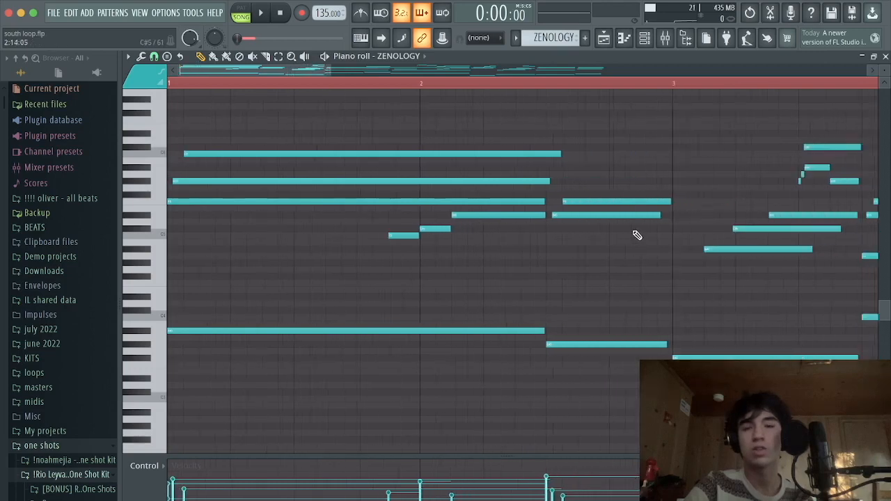
{"action": "scroll", "coordinate": [641, 229], "scroll_direction": "down", "scroll_amount": 3}
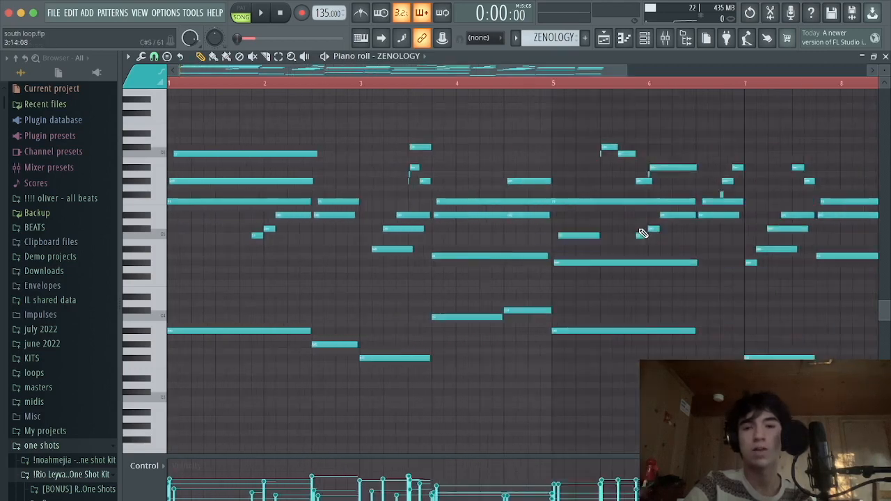
Step: Examine the rising notes and high melody runs from bar 3 through bar 8 of the ZENOLOGY pattern
{"action": "scroll", "coordinate": [398, 173], "scroll_direction": "down", "scroll_amount": 2}
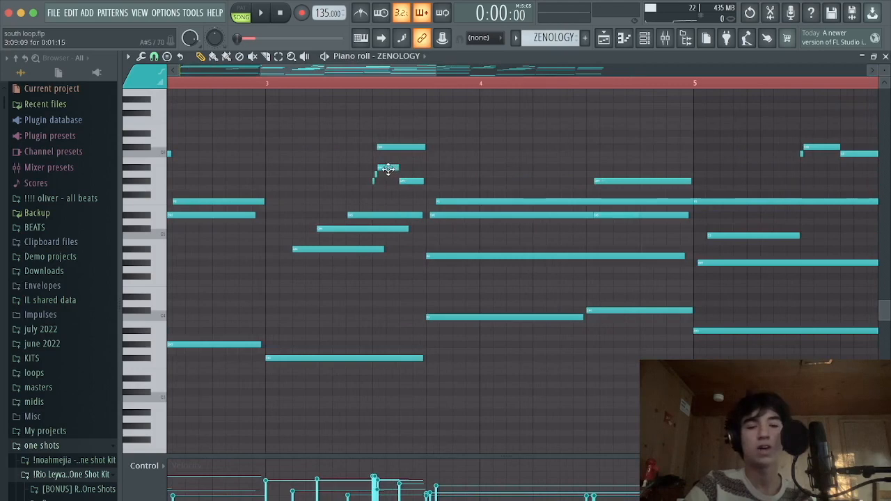
{"action": "scroll", "coordinate": [385, 176], "scroll_direction": "up", "scroll_amount": 4}
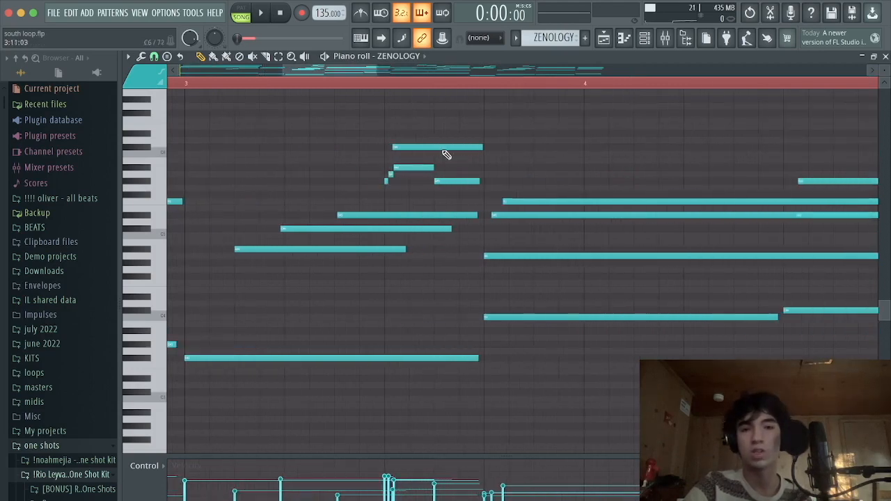
{"action": "scroll", "coordinate": [443, 155], "scroll_direction": "down", "scroll_amount": 5}
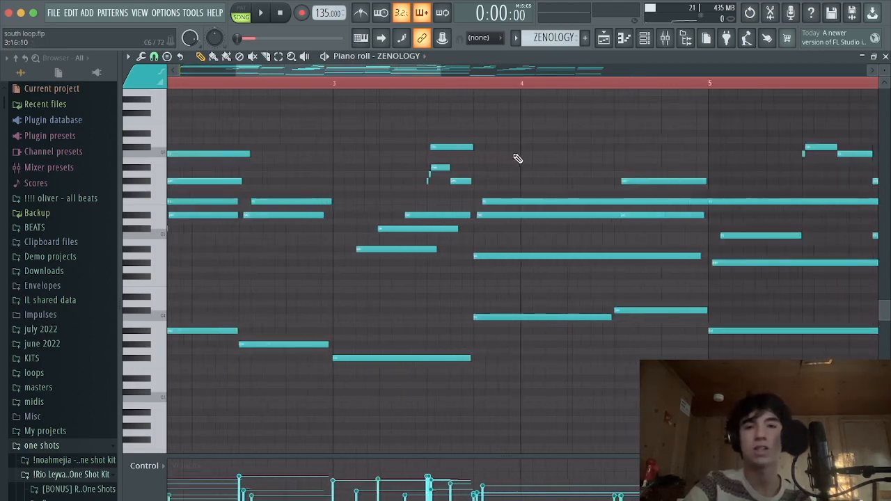
{"action": "scroll", "coordinate": [531, 177], "scroll_direction": "up", "scroll_amount": 6}
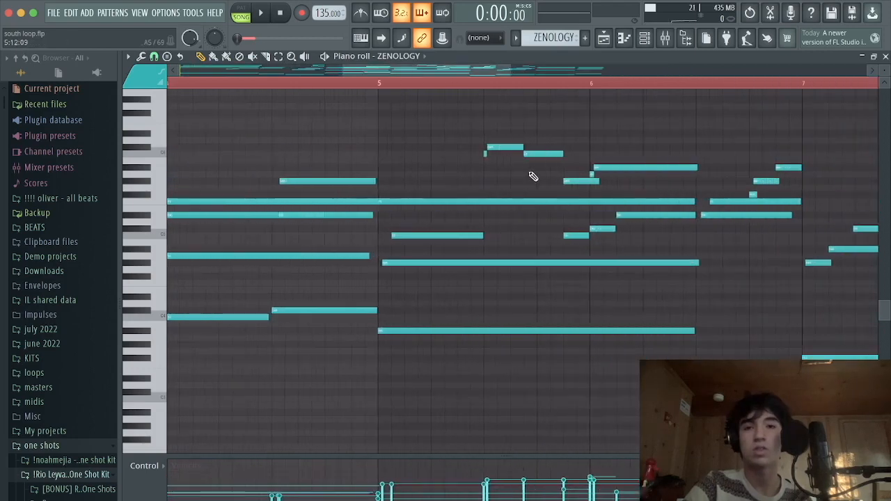
{"action": "scroll", "coordinate": [560, 155], "scroll_direction": "down", "scroll_amount": 7}
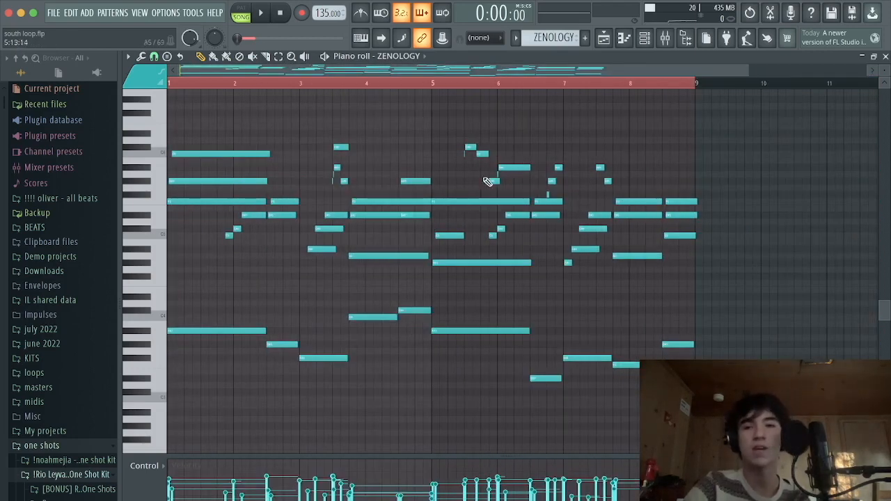
{"action": "scroll", "coordinate": [530, 285], "scroll_direction": "down", "scroll_amount": 3}
{"action": "scroll", "coordinate": [488, 298], "scroll_direction": "up", "scroll_amount": 3}
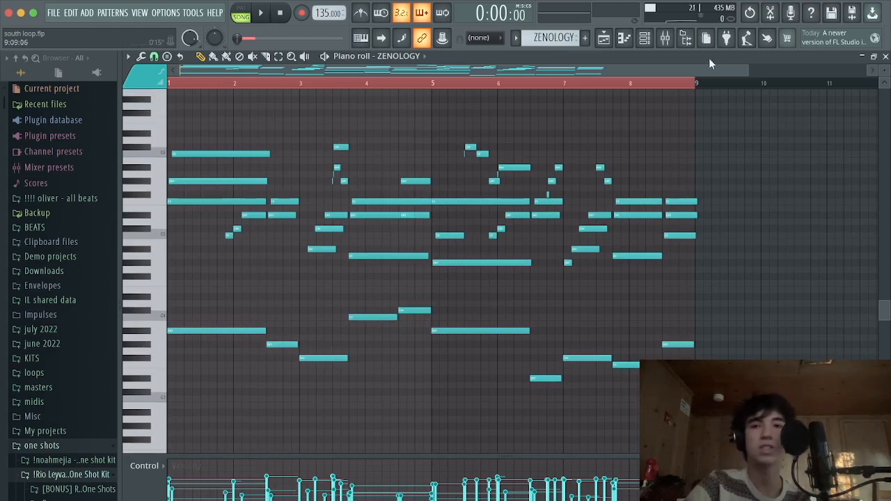
Step: Review the ValhallaVintageVerb settings on mixer Insert 1 and close the plugin
{"action": "key", "text": "F9"}
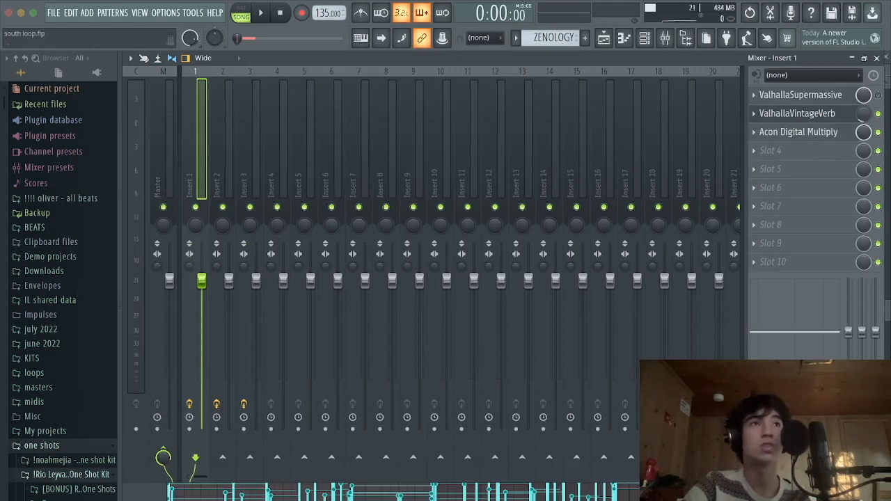
{"action": "left_click", "coordinate": [798, 113]}
{"action": "left_click_drag", "start_coordinate": [362, 122], "coordinate": [198, 88]}
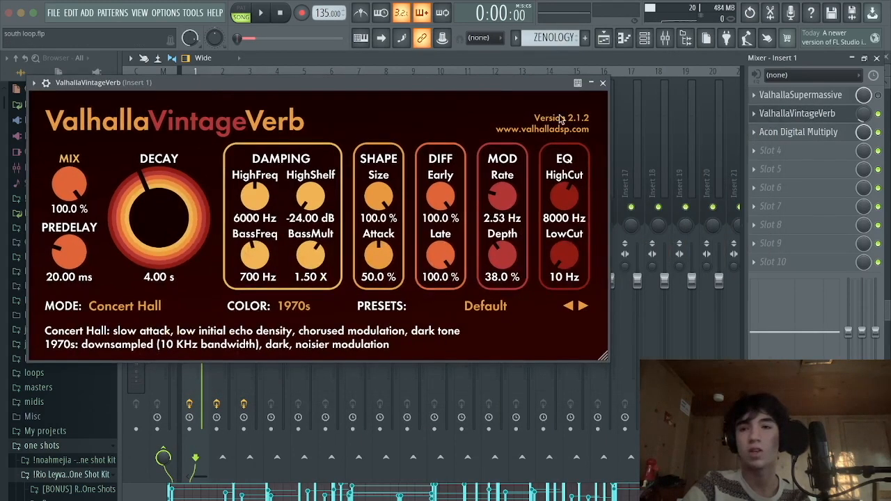
{"action": "left_click", "coordinate": [604, 84]}
Step: Review the Acon Digital Multiply settings on mixer Insert 1, and return to the piano roll
{"action": "left_click", "coordinate": [801, 132]}
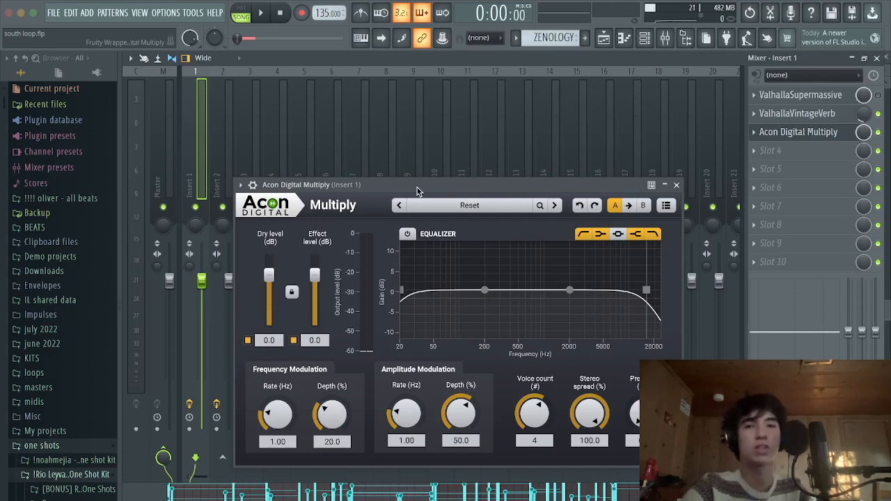
{"action": "left_click_drag", "start_coordinate": [418, 190], "coordinate": [390, 127]}
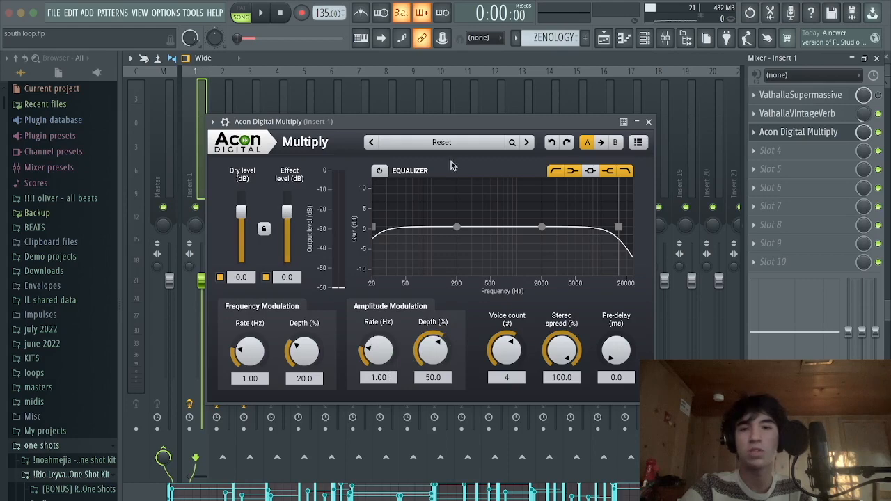
{"action": "left_click", "coordinate": [648, 122]}
{"action": "key", "text": "F7"}
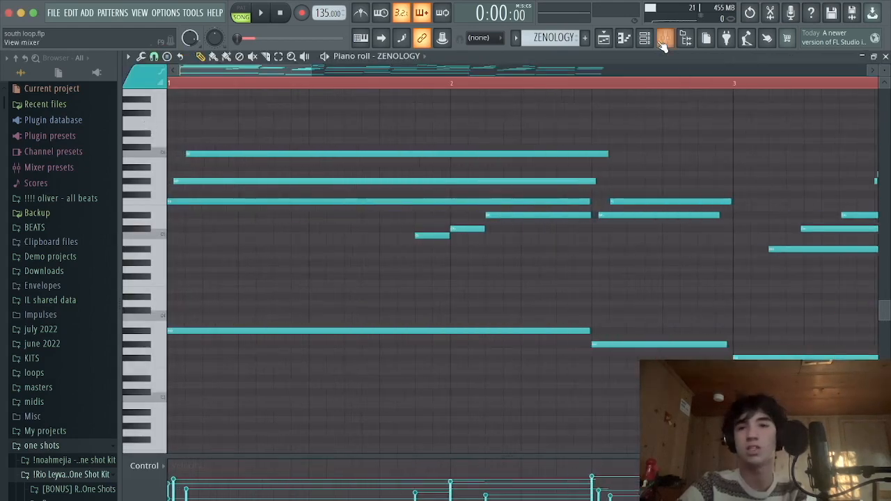
Step: Open the JV-1080 pattern from Track 2 in the piano roll and check the patch loaded in its instrument
{"action": "key", "text": "F5"}
{"action": "double_click", "coordinate": [358, 153]}
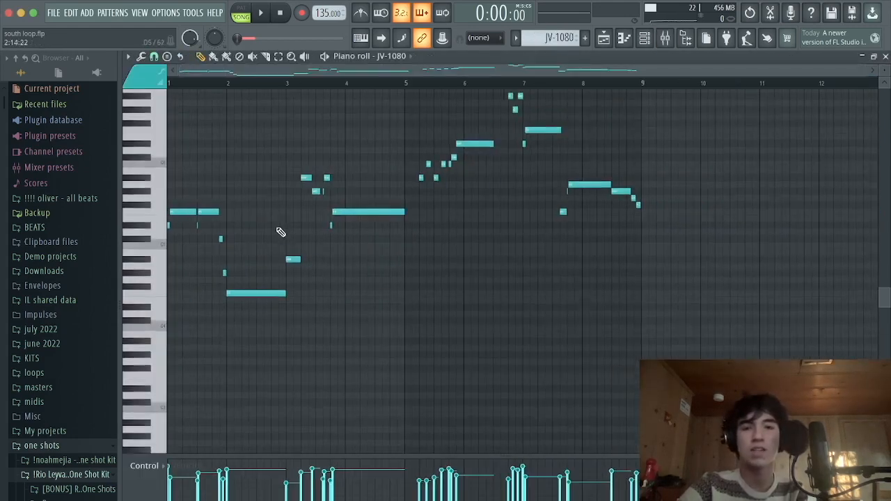
{"action": "left_click", "coordinate": [645, 37]}
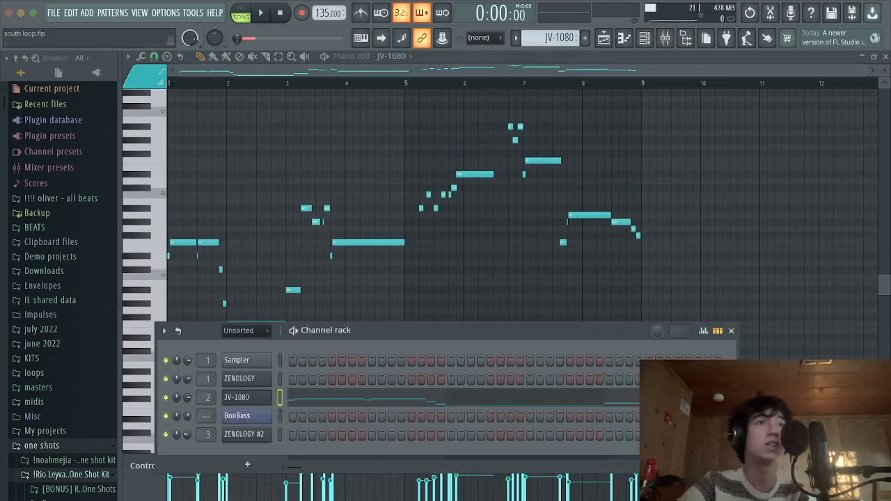
{"action": "left_click", "coordinate": [236, 397]}
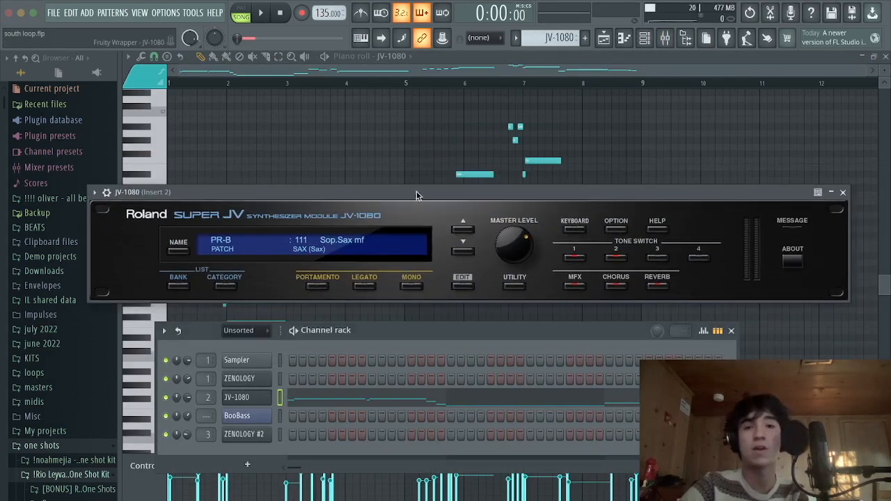
{"action": "key", "text": "F7"}
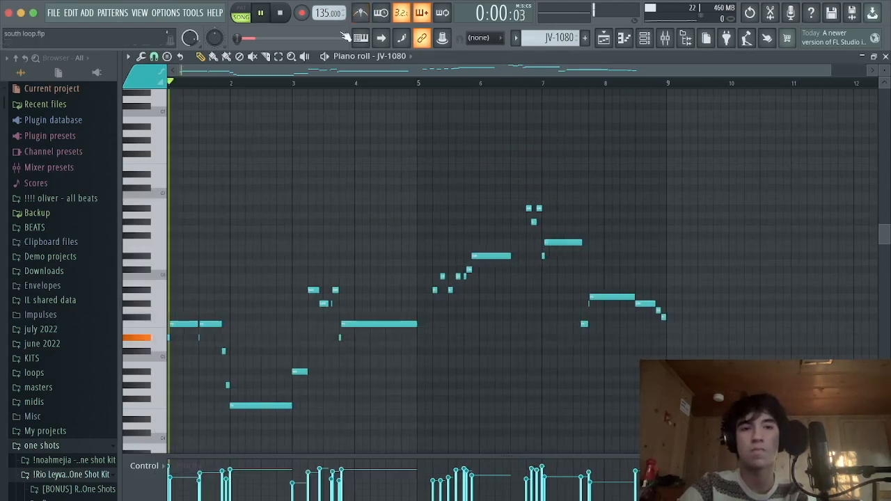
Step: Play the JV-1080 pattern from bar 1 through bar 8, following its melody notes in the piano roll, and stop playback
{"action": "key", "text": "space"}
{"action": "scroll", "coordinate": [223, 241], "scroll_direction": "up", "scroll_amount": 4}
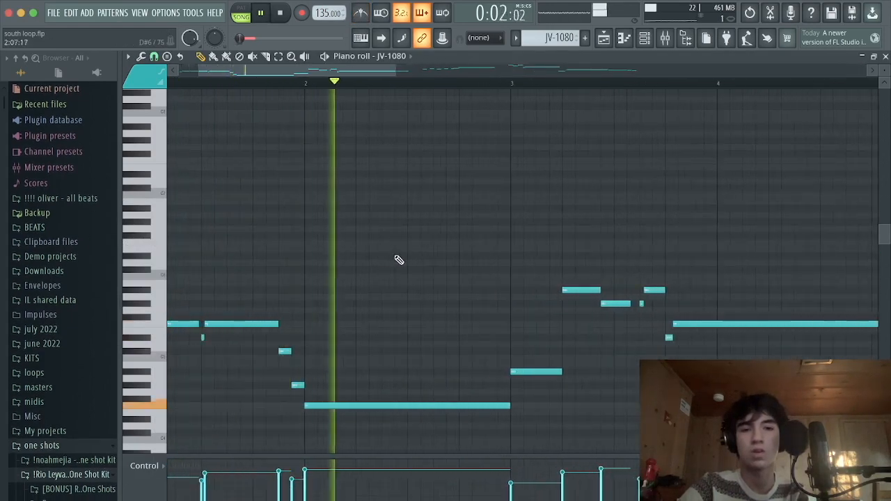
{"action": "scroll", "coordinate": [418, 262], "scroll_direction": "down", "scroll_amount": 3}
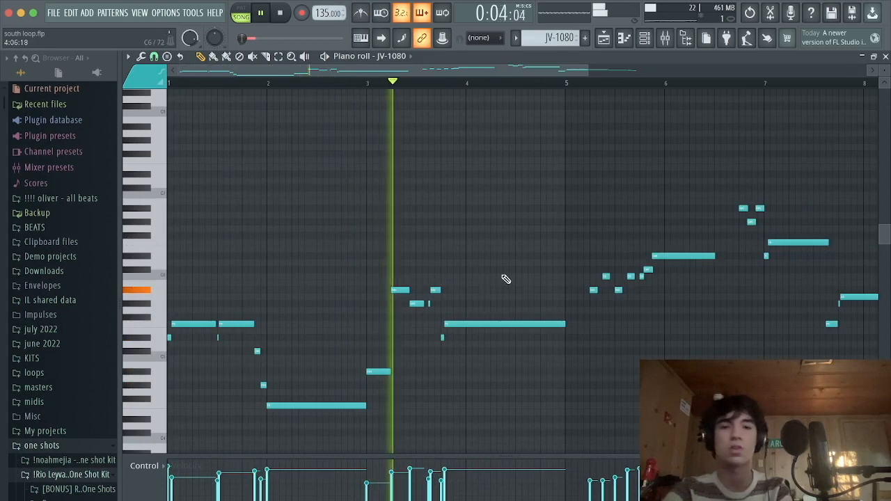
{"action": "scroll", "coordinate": [544, 285], "scroll_direction": "down", "scroll_amount": 2}
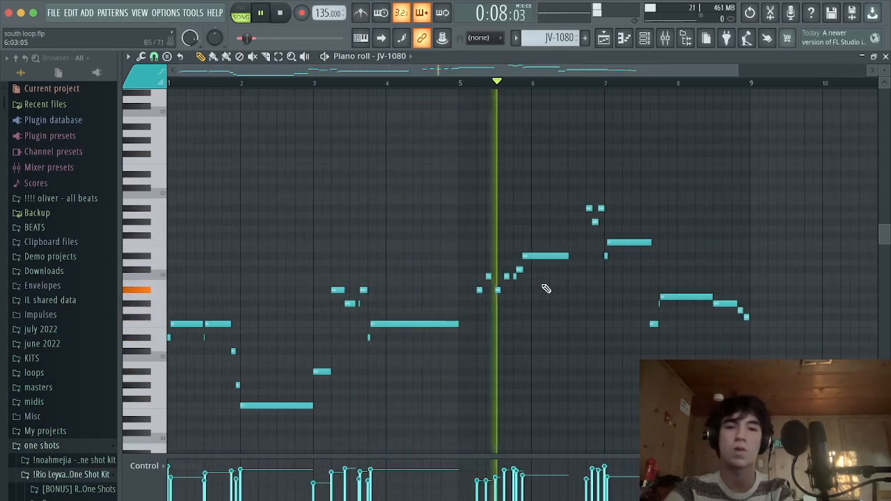
{"action": "scroll", "coordinate": [636, 289], "scroll_direction": "up", "scroll_amount": 3}
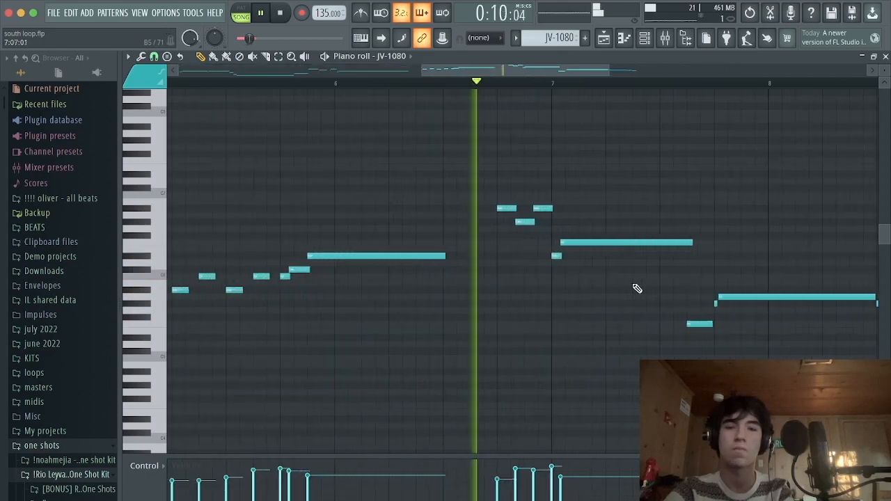
{"action": "scroll", "coordinate": [683, 289], "scroll_direction": "down", "scroll_amount": 3}
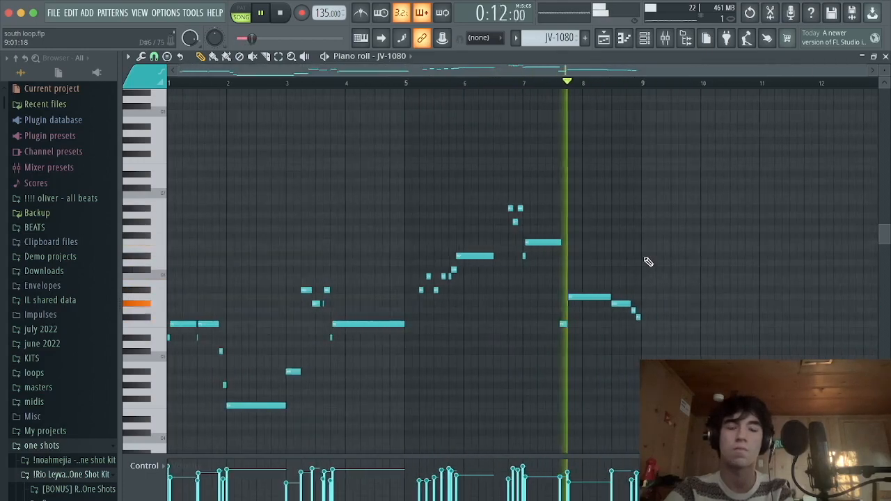
{"action": "scroll", "coordinate": [624, 259], "scroll_direction": "up", "scroll_amount": 1}
{"action": "scroll", "coordinate": [623, 260], "scroll_direction": "down", "scroll_amount": 4}
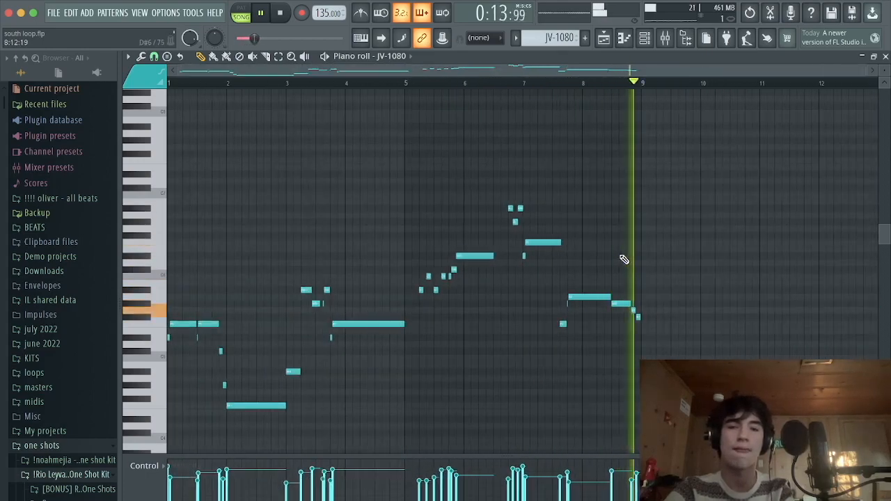
{"action": "key", "text": "space"}
Step: Return to the playlist, check the BooBass instrument's bass, mid and treble settings, and close the plugin
{"action": "key", "text": "F5"}
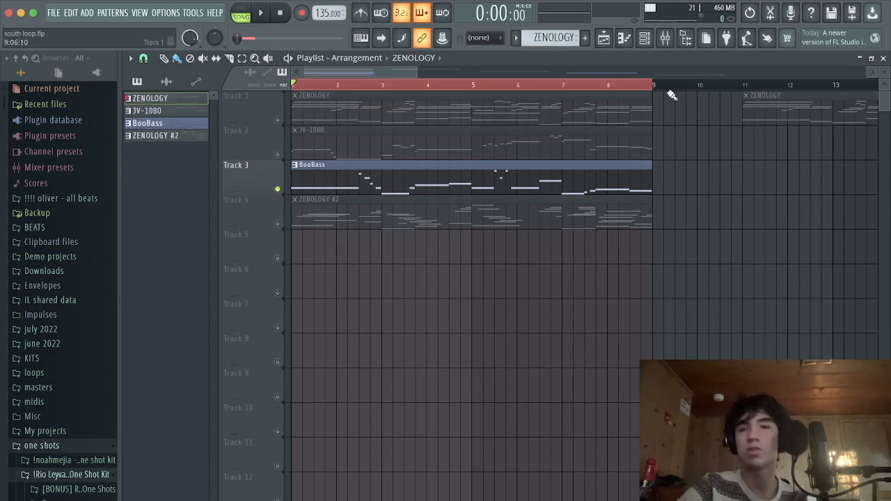
{"action": "key", "text": "F6"}
{"action": "left_click", "coordinate": [247, 418]}
{"action": "left_click_drag", "start_coordinate": [339, 140], "coordinate": [410, 218]}
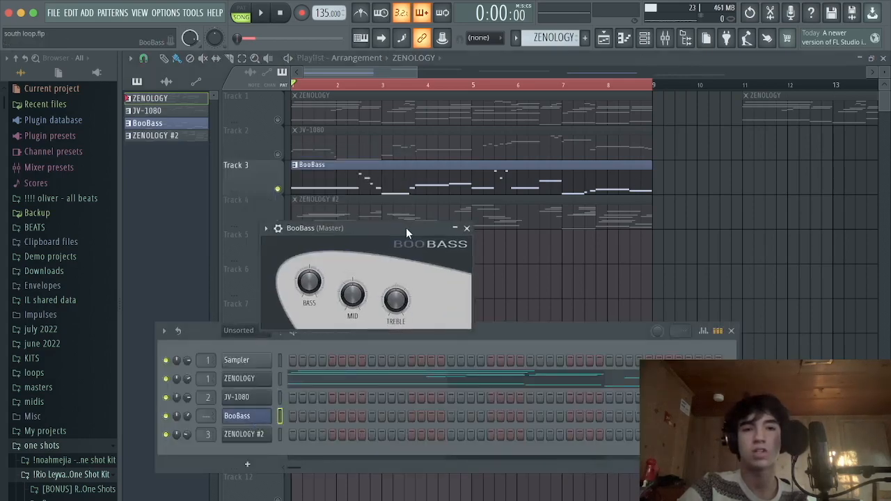
{"action": "left_click", "coordinate": [467, 230]}
Step: Open the BooBass pattern in the piano roll and play it through bar 8
{"action": "scroll", "coordinate": [277, 197], "scroll_direction": "down", "scroll_amount": 2}
{"action": "key", "text": "F7"}
{"action": "key", "text": "space"}
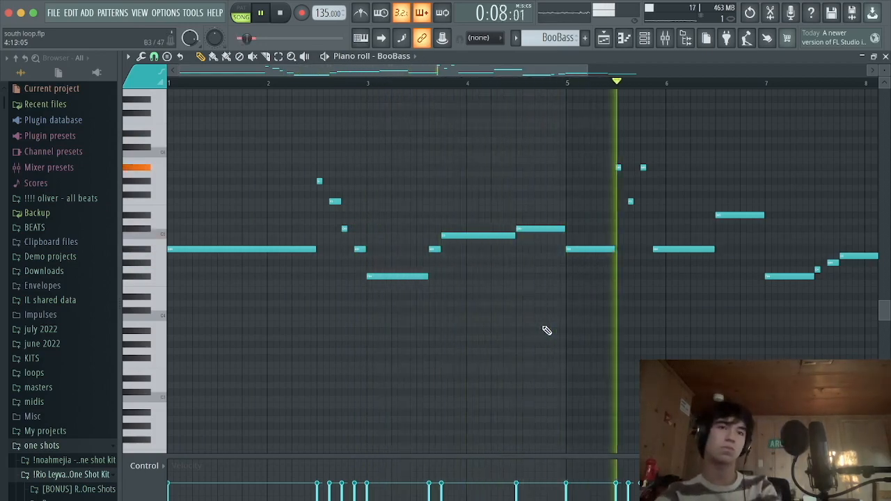
{"action": "scroll", "coordinate": [547, 330], "scroll_direction": "down", "scroll_amount": 2}
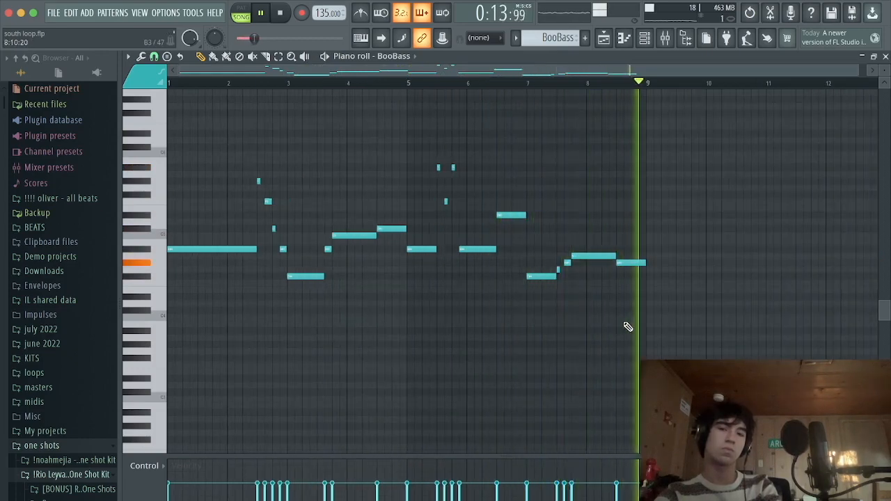
{"action": "key", "text": "space"}
Step: Examine the short high BooBass notes in bars 2 and 5, and close the piano roll
{"action": "scroll", "coordinate": [505, 165], "scroll_direction": "up", "scroll_amount": 3}
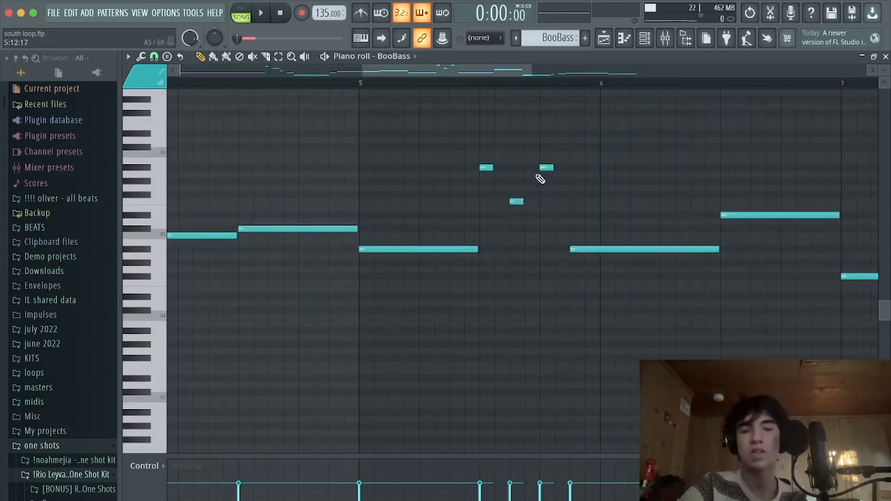
{"action": "scroll", "coordinate": [540, 180], "scroll_direction": "down", "scroll_amount": 5}
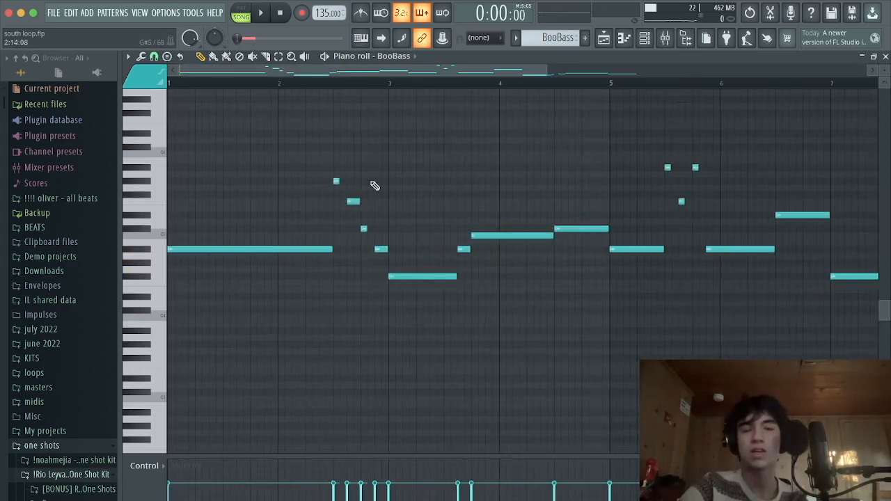
{"action": "scroll", "coordinate": [440, 230], "scroll_direction": "down", "scroll_amount": 3}
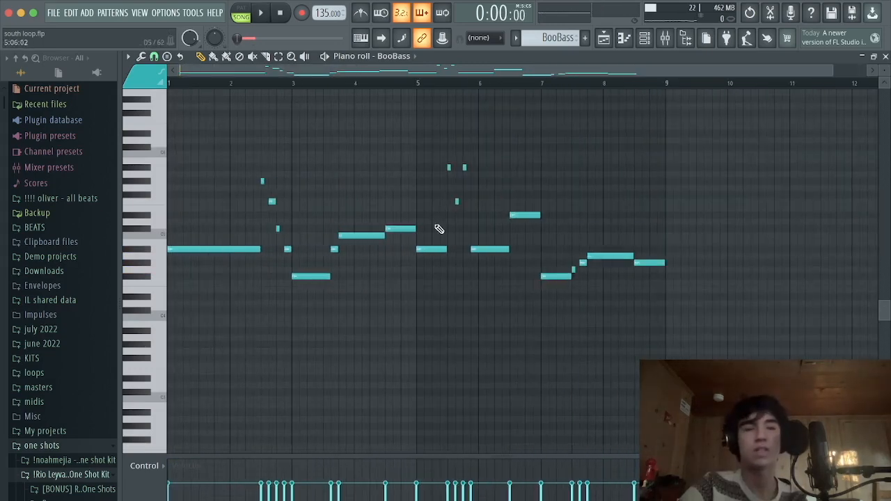
{"action": "left_click", "coordinate": [886, 57]}
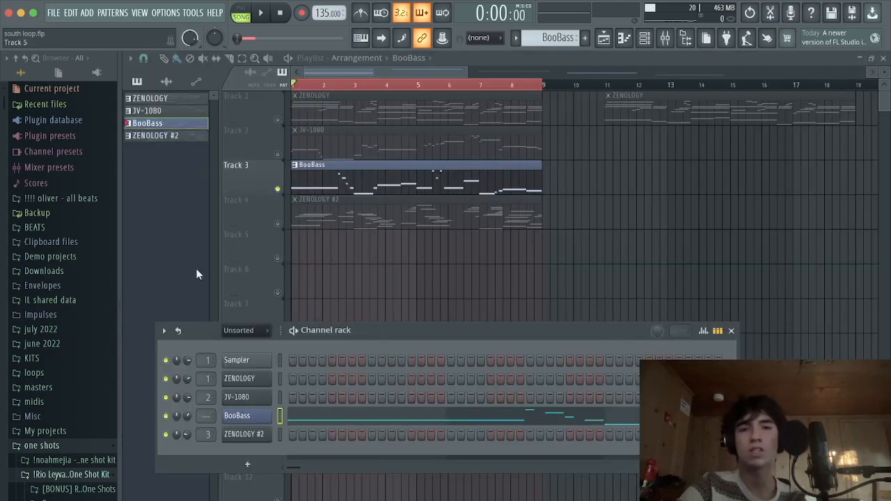
Step: Solo Track 4 in the playlist and open its ZENOLOGY #2 pattern in the piano roll
{"action": "left_click", "coordinate": [273, 222]}
{"action": "scroll", "coordinate": [568, 236], "scroll_direction": "down", "scroll_amount": 3}
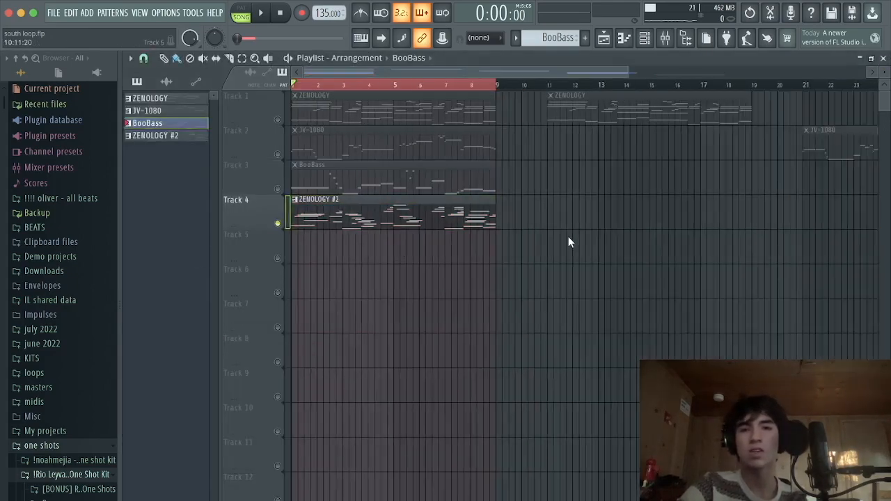
{"action": "scroll", "coordinate": [566, 234], "scroll_direction": "up", "scroll_amount": 2}
{"action": "double_click", "coordinate": [319, 211]}
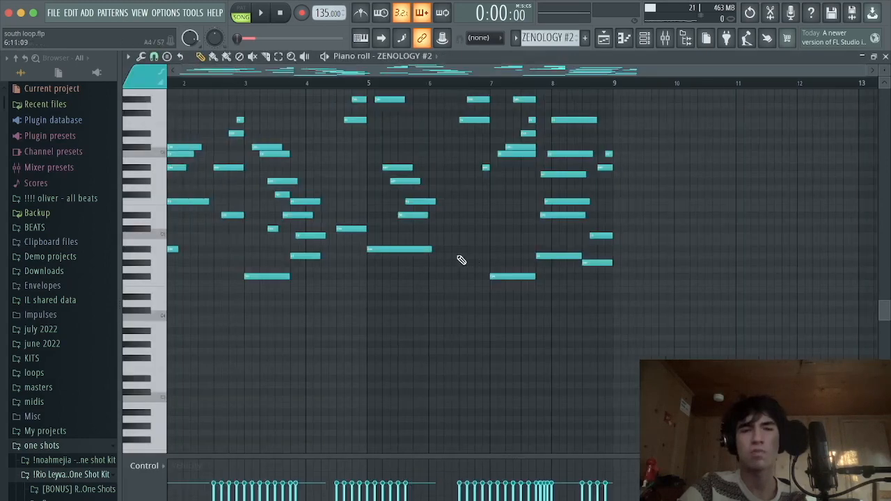
Step: Examine the staggered chord notes across bars 1 to 8 of the ZENOLOGY #2 pattern
{"action": "scroll", "coordinate": [132, 223], "scroll_direction": "up", "scroll_amount": 3}
{"action": "scroll", "coordinate": [231, 235], "scroll_direction": "down", "scroll_amount": 2}
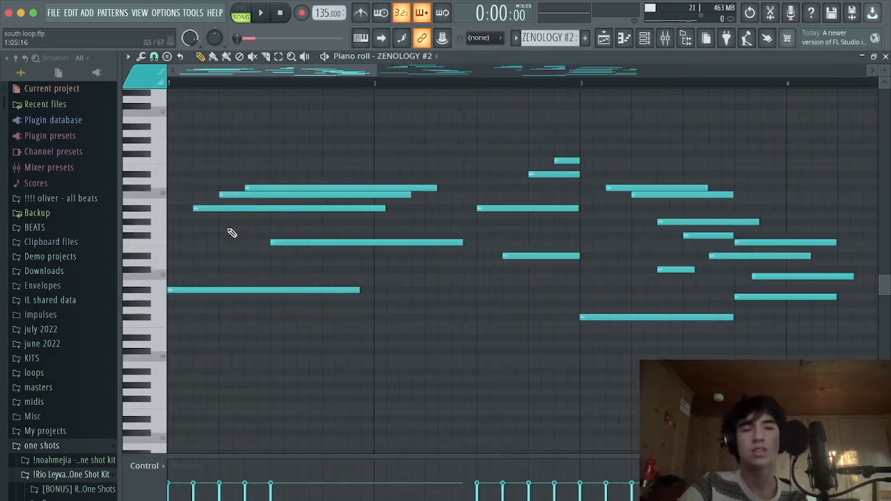
{"action": "scroll", "coordinate": [481, 311], "scroll_direction": "down", "scroll_amount": 1}
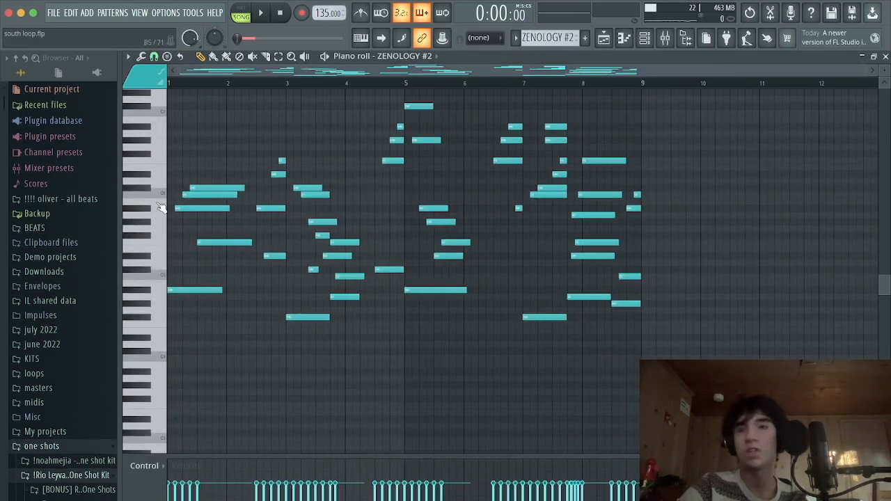
{"action": "scroll", "coordinate": [249, 205], "scroll_direction": "up", "scroll_amount": 1}
{"action": "scroll", "coordinate": [200, 173], "scroll_direction": "up", "scroll_amount": 3}
{"action": "scroll", "coordinate": [549, 295], "scroll_direction": "down", "scroll_amount": 3}
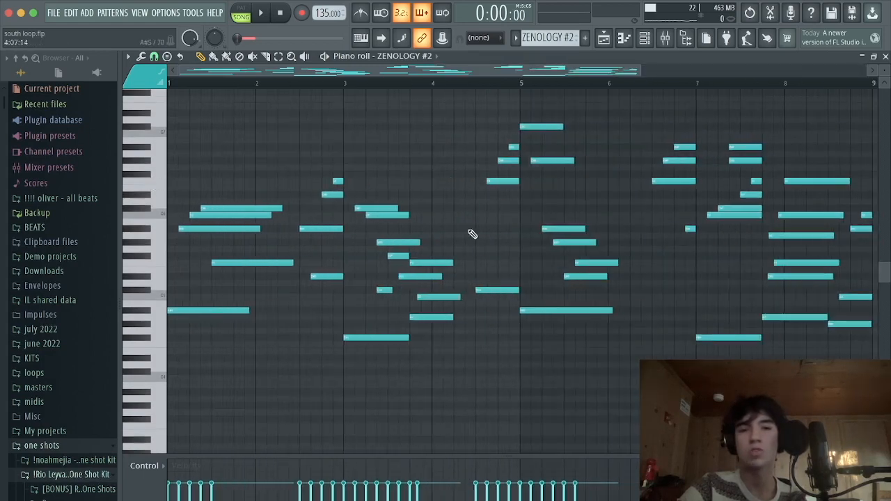
Step: Show the channel rack, review the effects loaded on mixer Insert 3, and close the mixer
{"action": "left_click", "coordinate": [644, 40]}
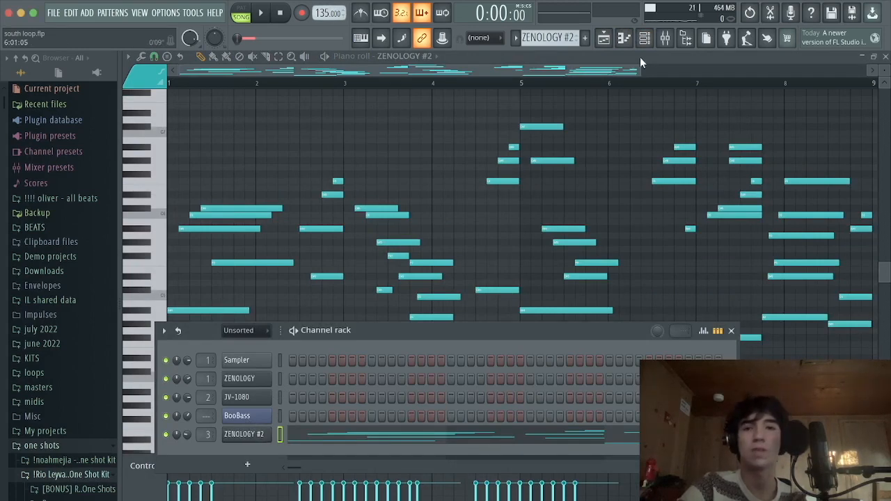
{"action": "left_click", "coordinate": [667, 40]}
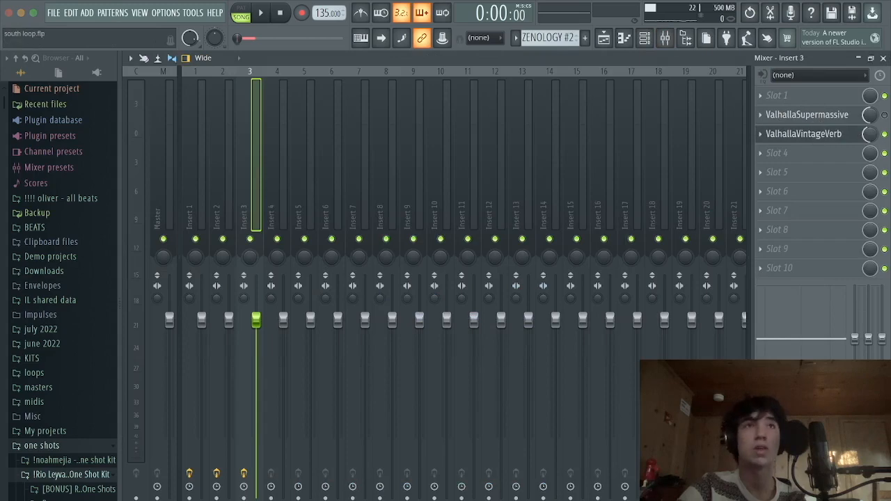
{"action": "left_click", "coordinate": [883, 59]}
Step: Play the ZENOLOGY #2 pattern and close the channel rack to see all of its notes
{"action": "key", "text": "space"}
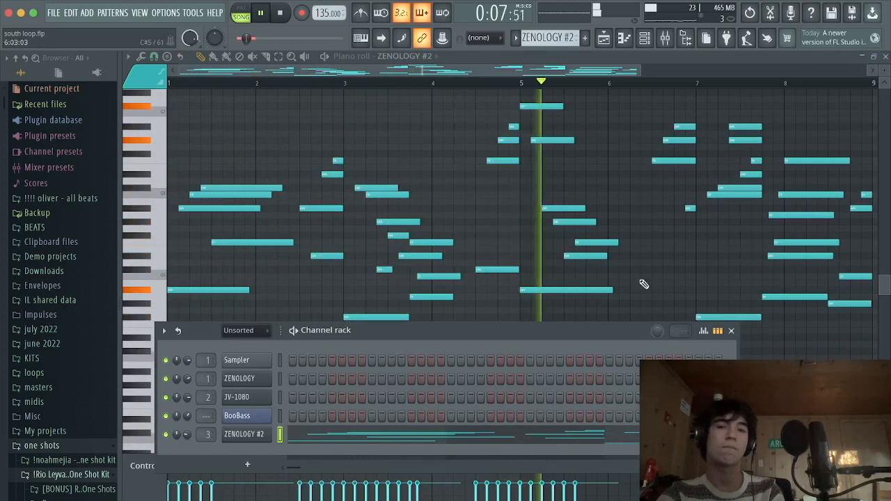
{"action": "left_click", "coordinate": [719, 332]}
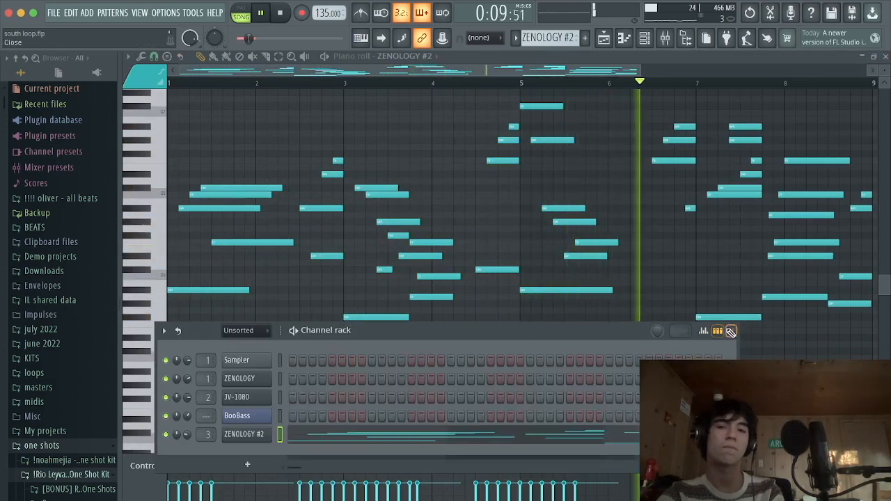
{"action": "left_click", "coordinate": [729, 332]}
{"action": "scroll", "coordinate": [728, 330], "scroll_direction": "down", "scroll_amount": 1}
{"action": "scroll", "coordinate": [734, 329], "scroll_direction": "up", "scroll_amount": 1}
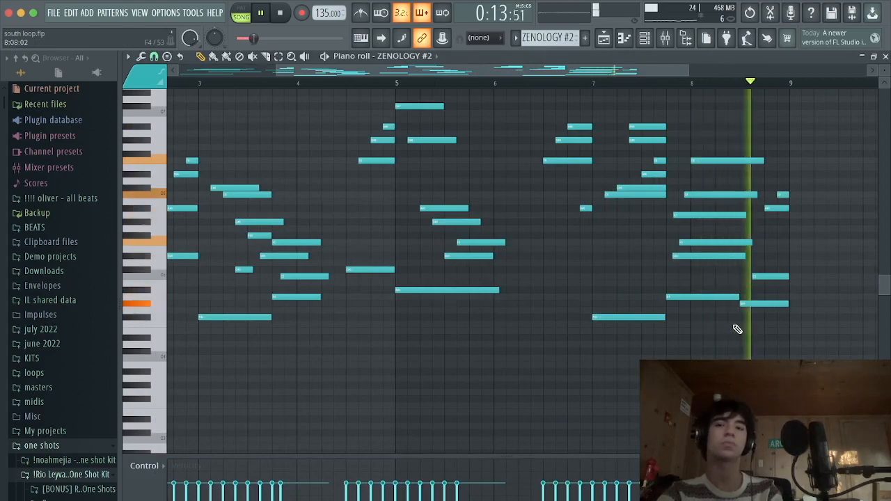
Step: Close the piano roll and take Track 4 out of solo so every playlist track is active
{"action": "left_click", "coordinate": [885, 56]}
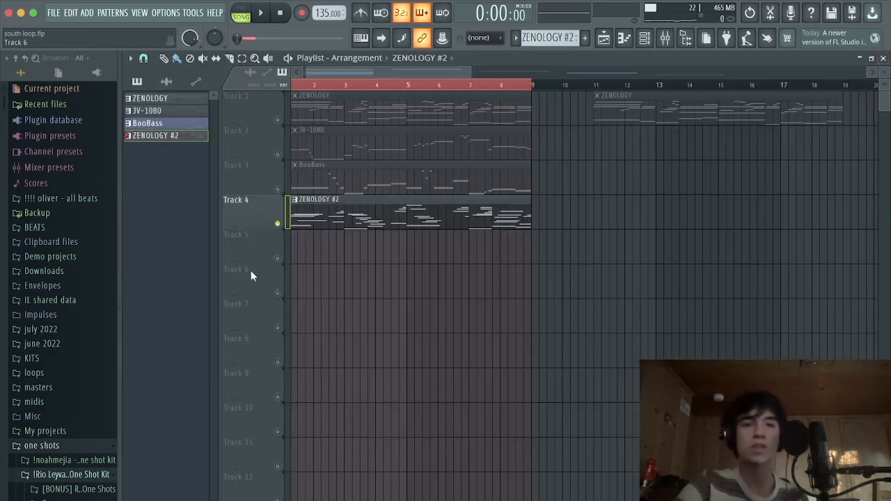
{"action": "right_click", "coordinate": [278, 224]}
{"action": "scroll", "coordinate": [237, 87], "scroll_direction": "up", "scroll_amount": 3}
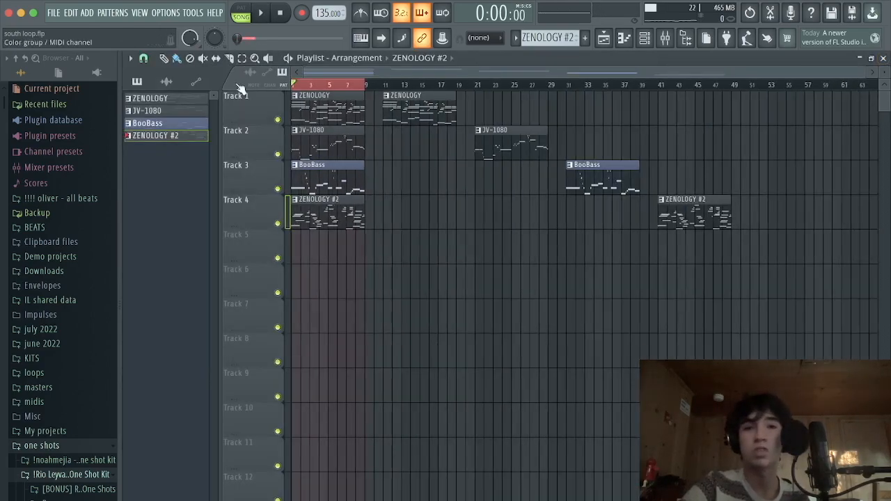
Step: Switch to the south beat.flp project and view its playlist arrangement of loop audio and drum patterns
{"action": "key", "text": "super+d"}
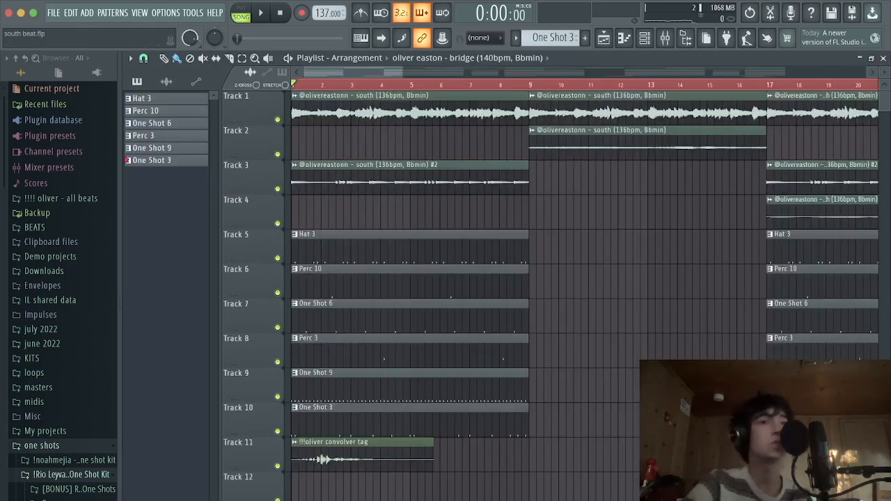
{"action": "scroll", "coordinate": [462, 288], "scroll_direction": "down", "scroll_amount": 4}
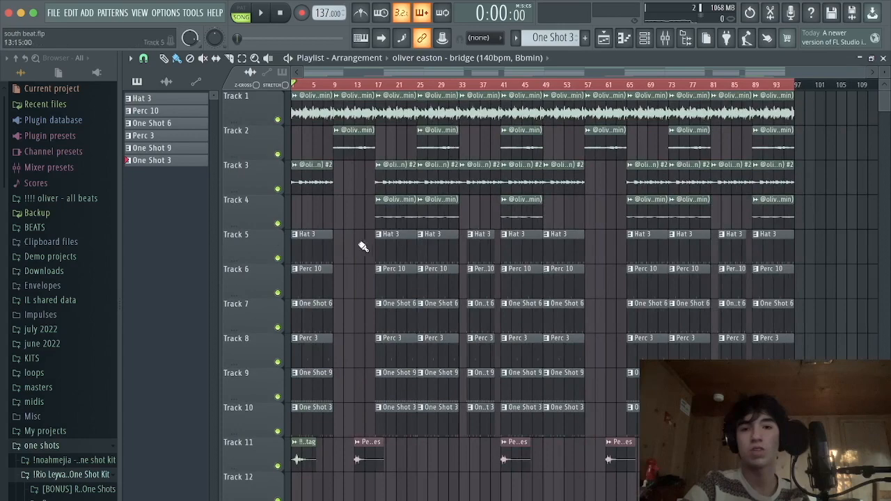
{"action": "scroll", "coordinate": [364, 249], "scroll_direction": "up", "scroll_amount": 6}
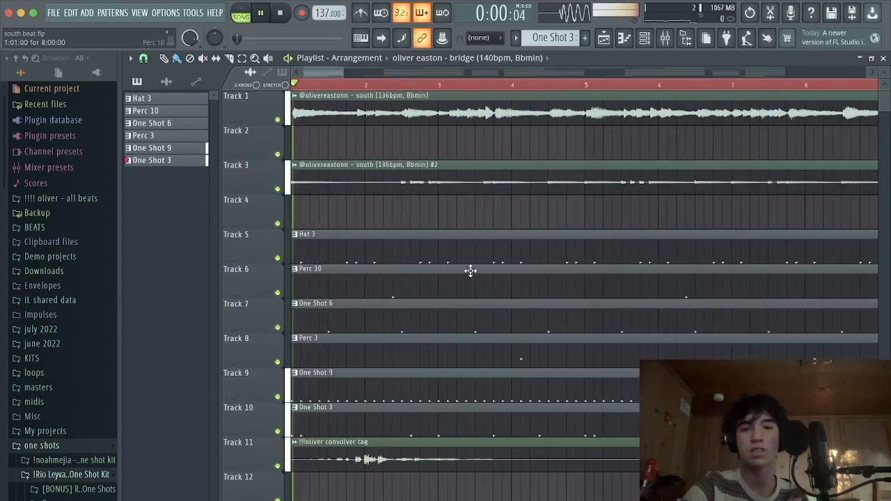
Step: Play the first bars of the beat with the Hat 3, Perc and One Shot patterns, and stop playback
{"action": "key", "text": "space"}
{"action": "scroll", "coordinate": [464, 273], "scroll_direction": "down", "scroll_amount": 4}
{"action": "scroll", "coordinate": [302, 237], "scroll_direction": "up", "scroll_amount": 2}
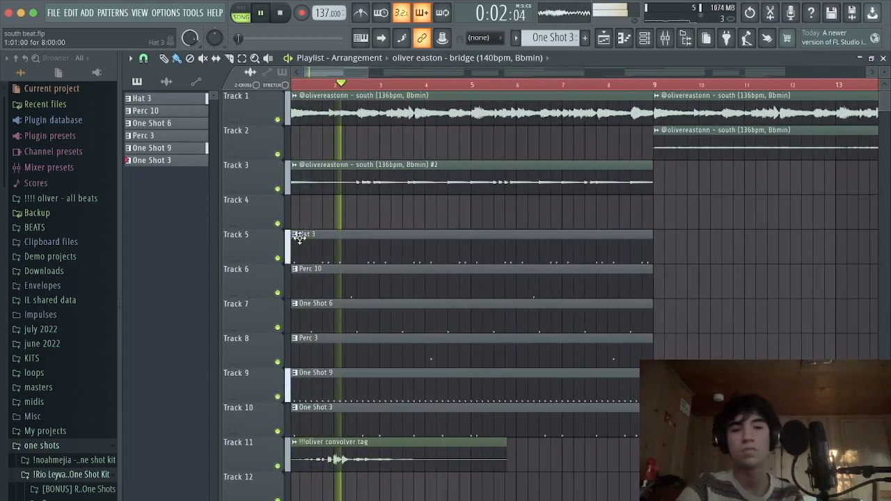
{"action": "scroll", "coordinate": [377, 239], "scroll_direction": "up", "scroll_amount": 2}
{"action": "scroll", "coordinate": [466, 247], "scroll_direction": "down", "scroll_amount": 1}
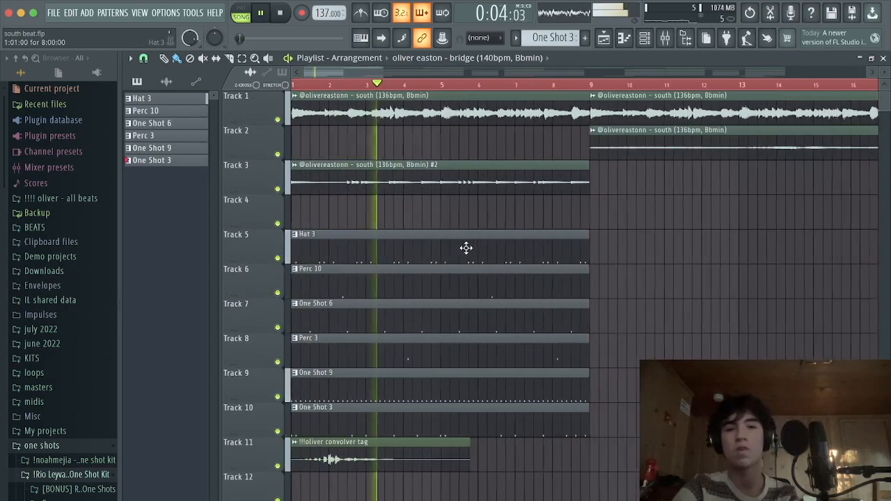
{"action": "scroll", "coordinate": [428, 255], "scroll_direction": "down", "scroll_amount": 1}
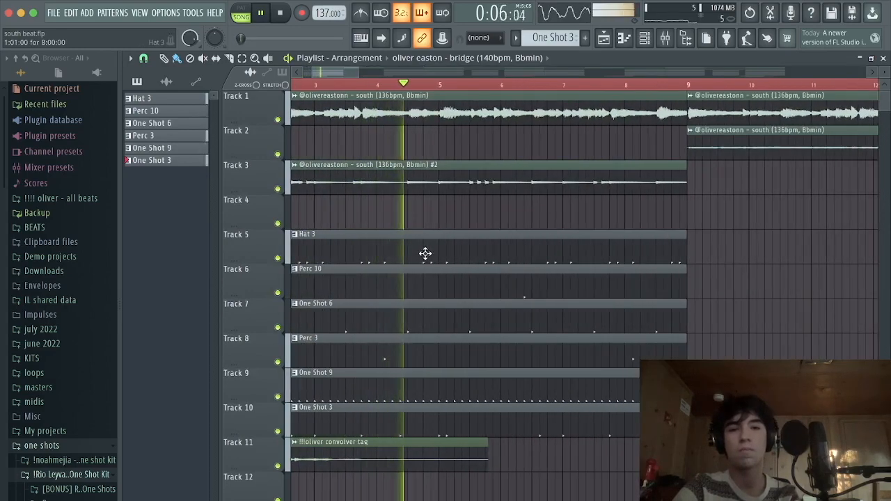
{"action": "key", "text": "space"}
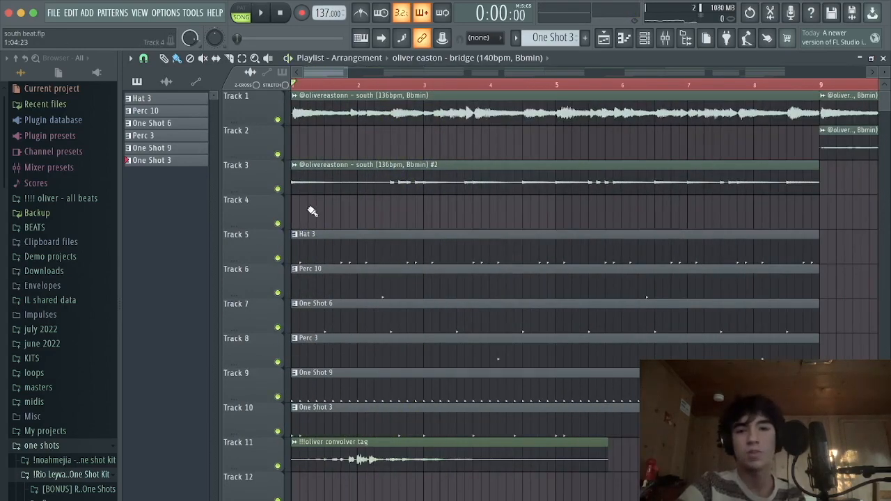
Step: Look over the full beat arrangement from bar 1 to bar 97, comparing where loops and drum patterns drop in and out
{"action": "scroll", "coordinate": [313, 211], "scroll_direction": "down", "scroll_amount": 5}
{"action": "scroll", "coordinate": [515, 182], "scroll_direction": "up", "scroll_amount": 3}
{"action": "scroll", "coordinate": [558, 230], "scroll_direction": "down", "scroll_amount": 3}
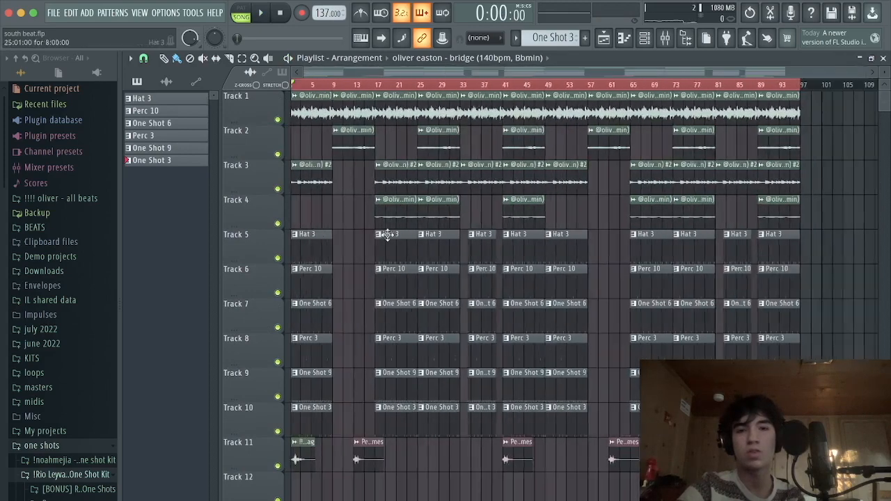
{"action": "scroll", "coordinate": [287, 299], "scroll_direction": "down", "scroll_amount": 2}
{"action": "scroll", "coordinate": [251, 181], "scroll_direction": "up", "scroll_amount": 2}
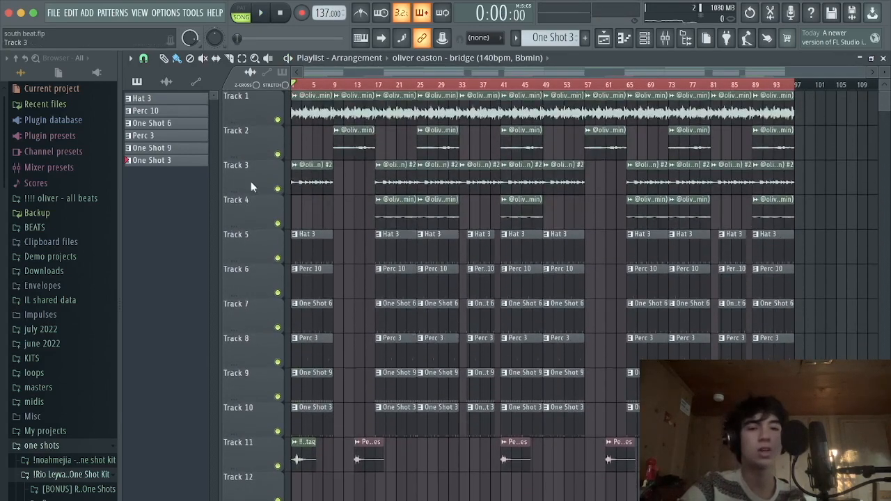
Step: Examine the One Shot 9 notes and velocities in the piano roll, play them on their own, and return to the playlist
{"action": "key", "text": "F7"}
{"action": "key", "text": "space"}
{"action": "scroll", "coordinate": [155, 205], "scroll_direction": "up", "scroll_amount": 3}
{"action": "scroll", "coordinate": [481, 285], "scroll_direction": "down", "scroll_amount": 2}
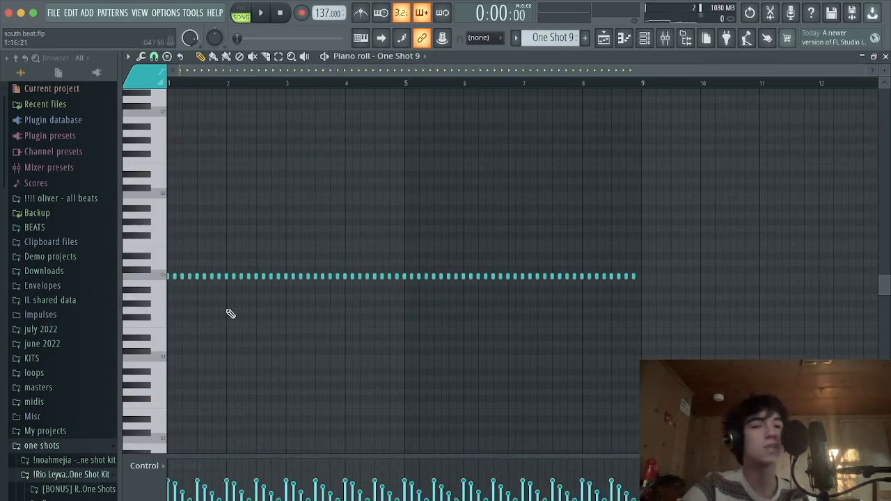
{"action": "scroll", "coordinate": [148, 282], "scroll_direction": "up", "scroll_amount": 4}
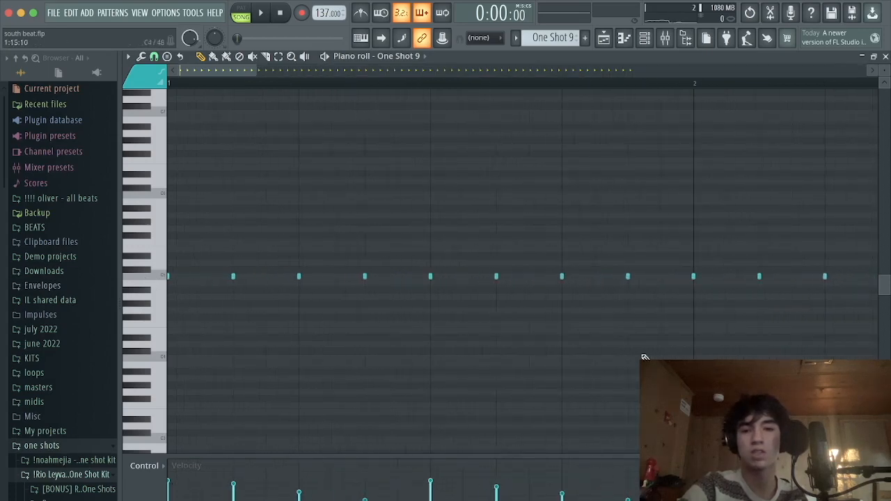
{"action": "scroll", "coordinate": [132, 416], "scroll_direction": "down", "scroll_amount": 1}
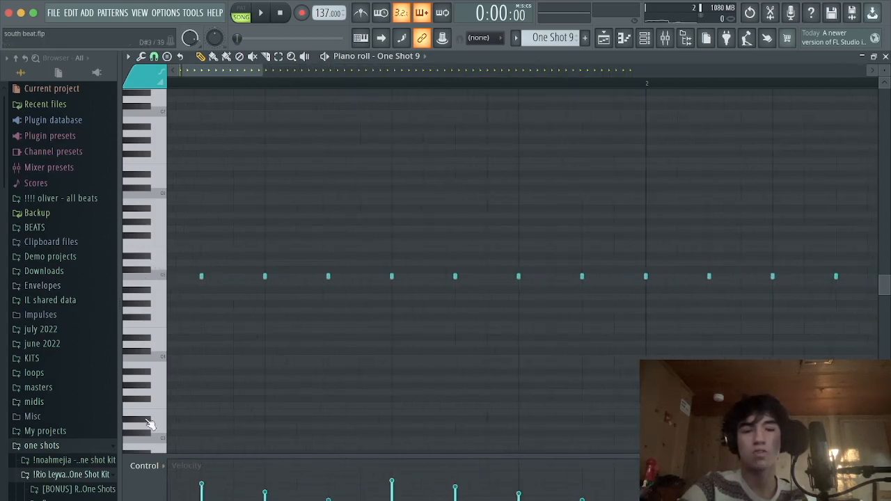
{"action": "scroll", "coordinate": [446, 314], "scroll_direction": "down", "scroll_amount": 4}
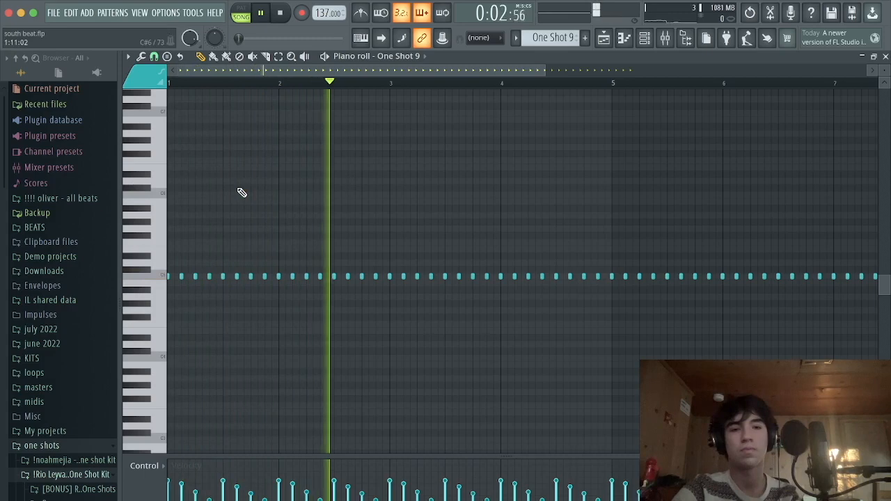
{"action": "key", "text": "space"}
{"action": "key", "text": "F5"}
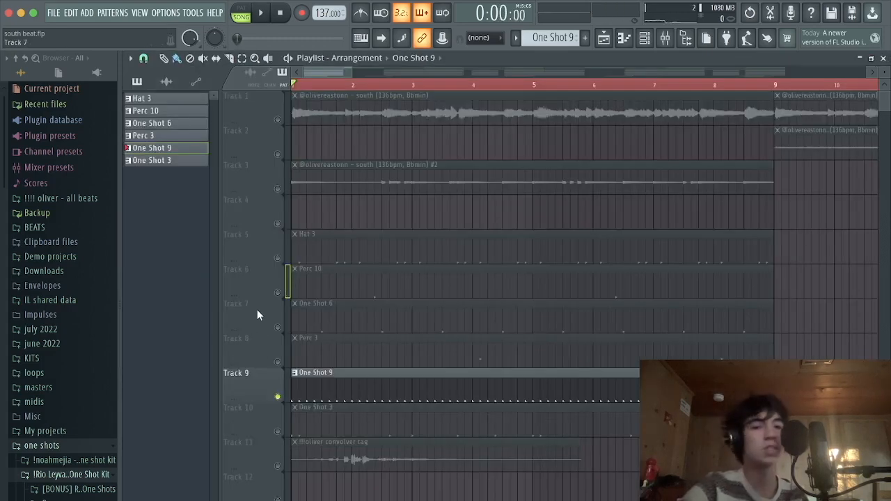
Step: Isolate the Hat 3, Perc 10 and Perc 3 tracks, play them with the metronome on, and reactivate all tracks
{"action": "left_click", "coordinate": [277, 292]}
{"action": "left_click", "coordinate": [277, 258]}
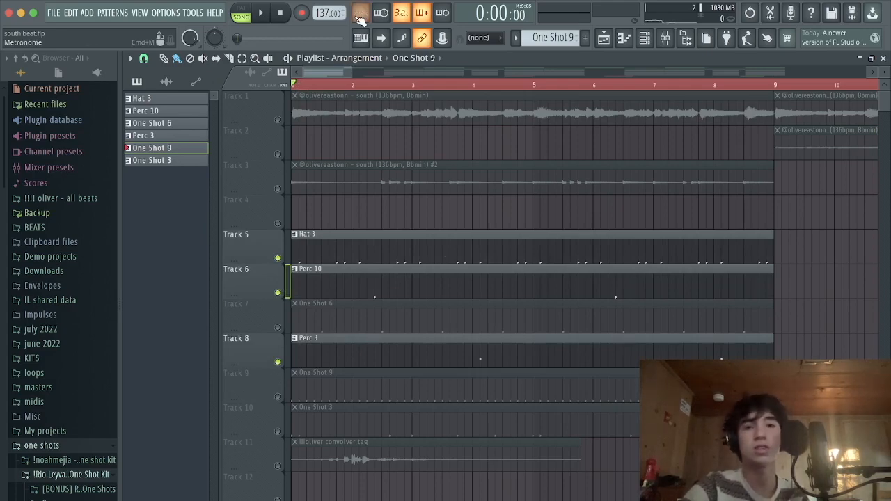
{"action": "scroll", "coordinate": [272, 209], "scroll_direction": "up", "scroll_amount": 3}
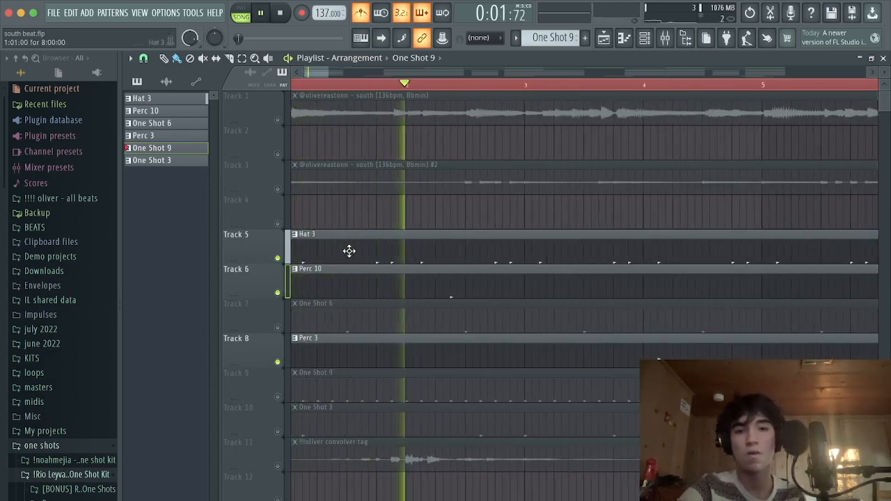
{"action": "scroll", "coordinate": [349, 251], "scroll_direction": "down", "scroll_amount": 1}
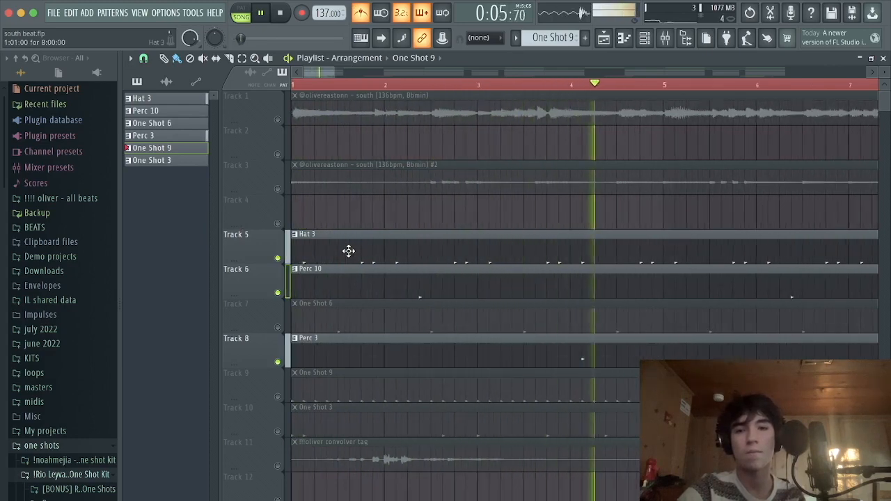
{"action": "key", "text": "space"}
{"action": "left_click", "coordinate": [279, 292], "text": "ctrl"}
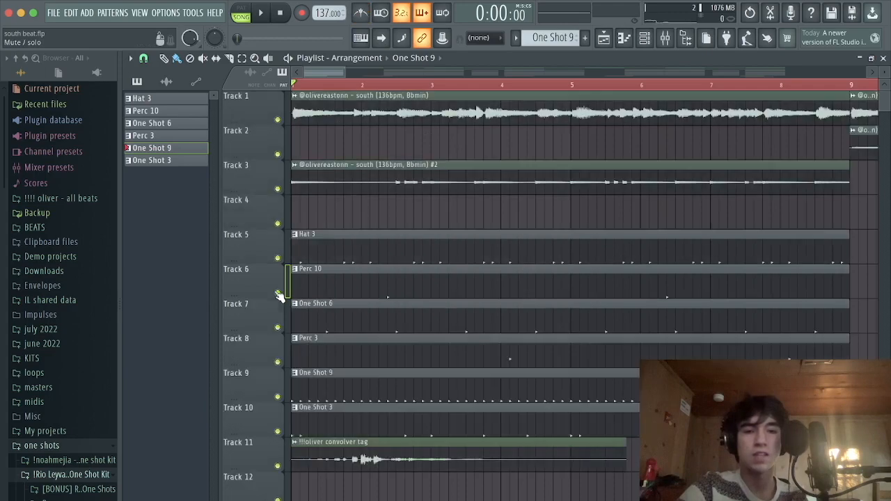
Step: Solo Track 10 and play its One Shot 3 pattern in the piano roll with the metronome on
{"action": "left_click", "coordinate": [278, 431], "text": "ctrl"}
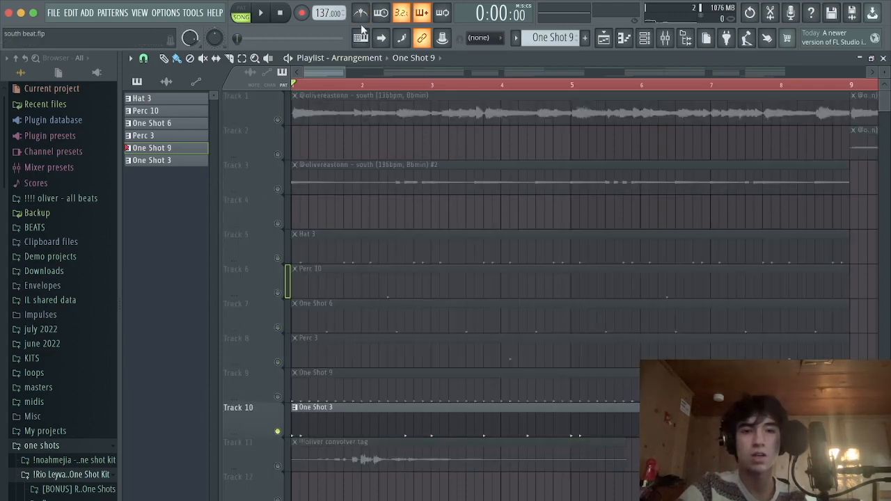
{"action": "double_click", "coordinate": [341, 420]}
{"action": "scroll", "coordinate": [169, 82], "scroll_direction": "up", "scroll_amount": 2}
{"action": "key", "text": "space"}
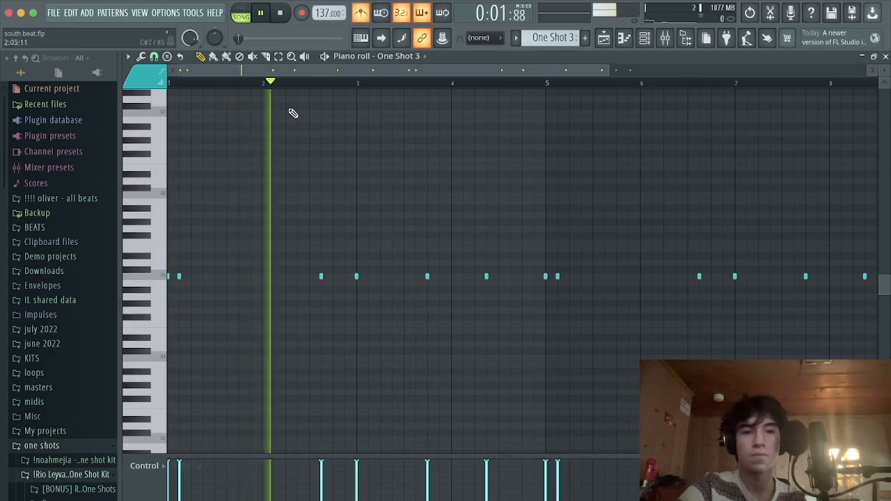
{"action": "scroll", "coordinate": [537, 233], "scroll_direction": "down", "scroll_amount": 1}
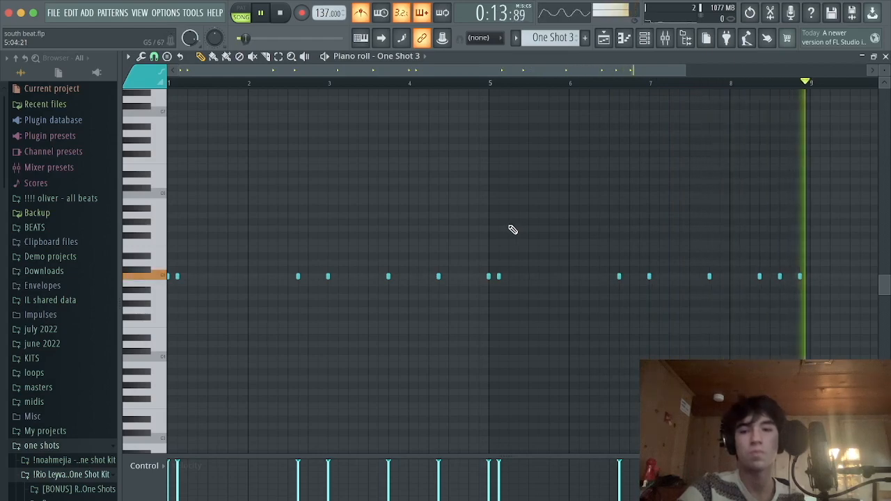
{"action": "key", "text": "space"}
Step: Examine the note velocities at the end of the eight-bar One Shot 3 pattern and return to the playlist
{"action": "scroll", "coordinate": [824, 446], "scroll_direction": "down", "scroll_amount": 2}
{"action": "scroll", "coordinate": [589, 483], "scroll_direction": "up", "scroll_amount": 3}
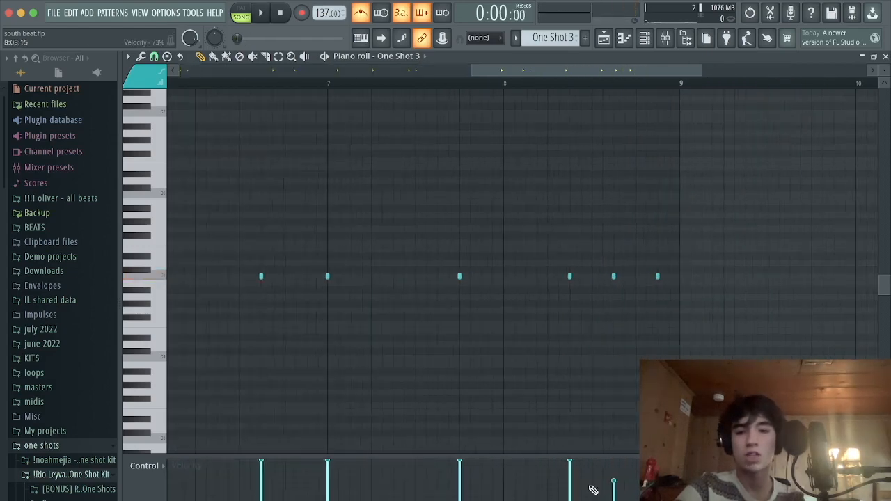
{"action": "scroll", "coordinate": [633, 496], "scroll_direction": "down", "scroll_amount": 3}
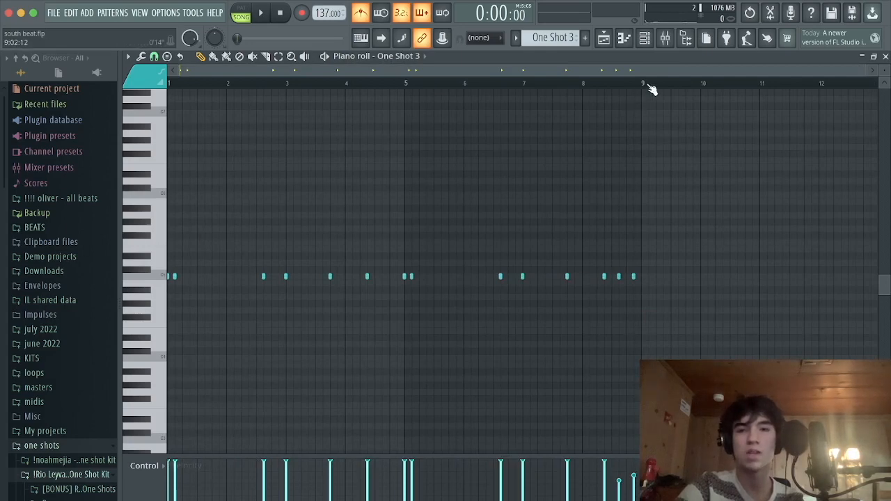
{"action": "left_click_drag", "start_coordinate": [651, 88], "coordinate": [168, 85]}
{"action": "key", "text": "F5"}
Step: Activate Tracks 5 to 9 alongside Track 10, play all the drum patterns together, and stop playback
{"action": "left_click_drag", "start_coordinate": [278, 436], "coordinate": [276, 309]}
{"action": "key", "text": "space"}
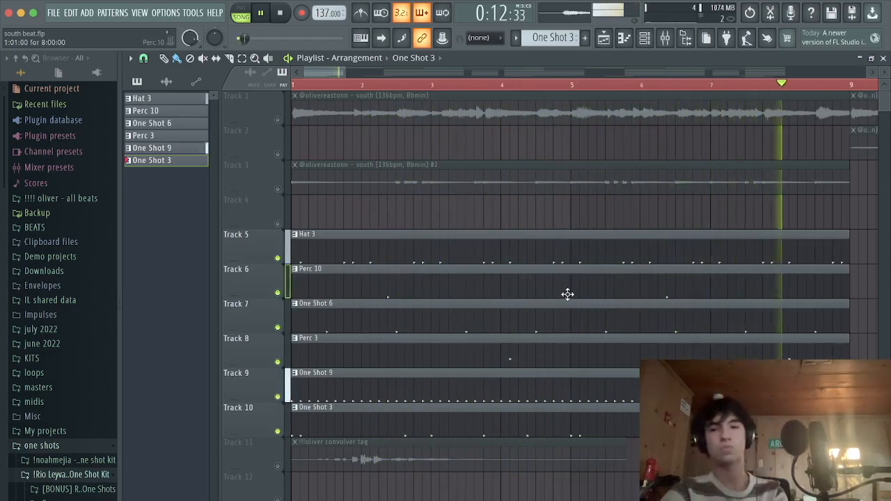
{"action": "key", "text": "space"}
Step: Look over the first section of the arrangement, comparing bars 1 to 9 with the following part that has no drums
{"action": "scroll", "coordinate": [565, 295], "scroll_direction": "down", "scroll_amount": 6}
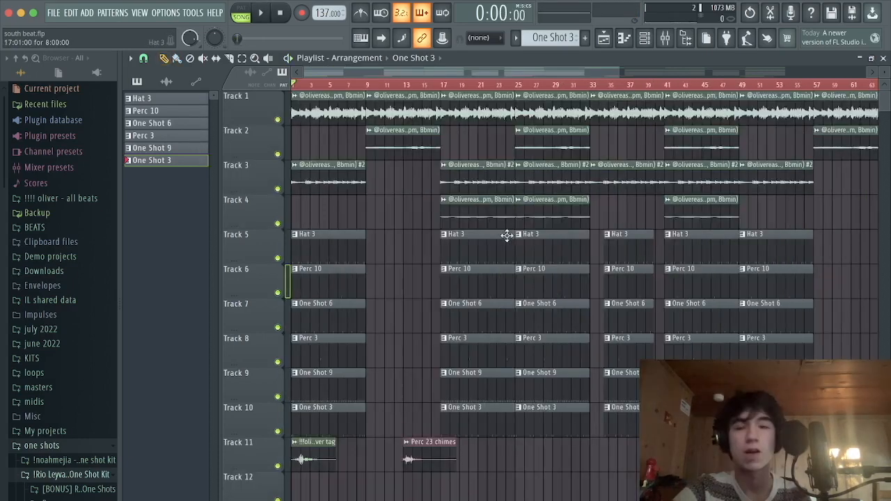
{"action": "scroll", "coordinate": [253, 232], "scroll_direction": "up", "scroll_amount": 5}
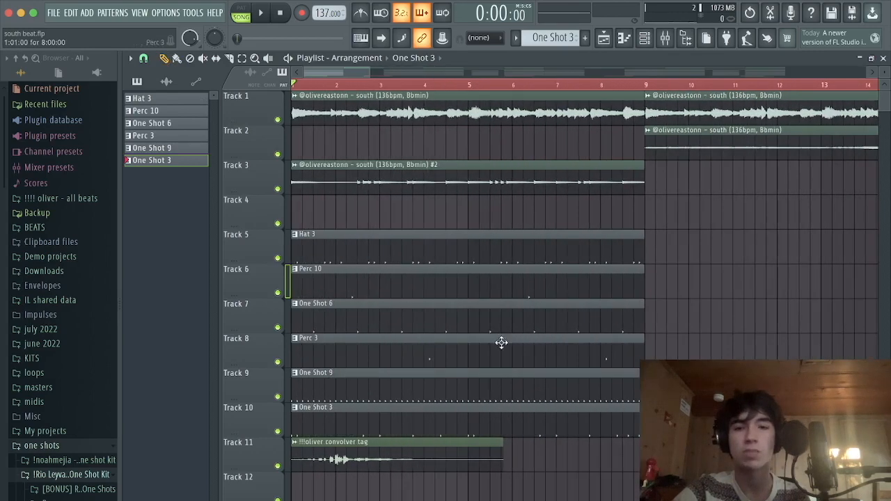
{"action": "scroll", "coordinate": [501, 342], "scroll_direction": "down", "scroll_amount": 2}
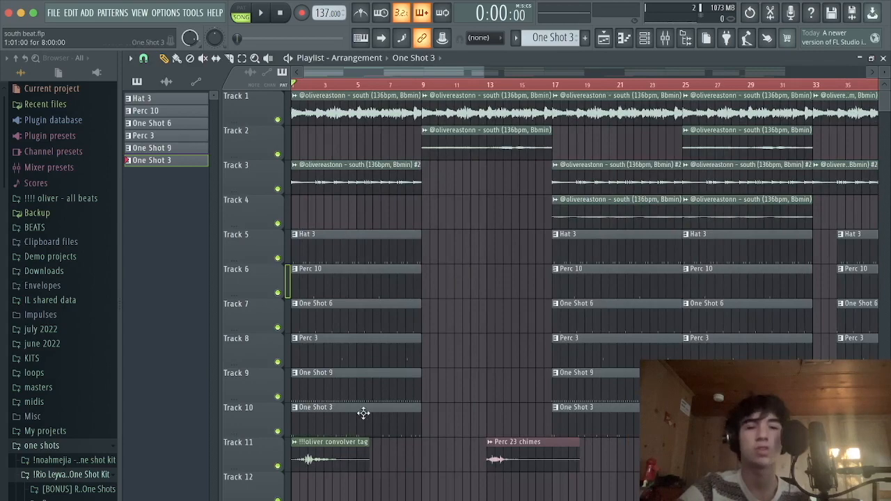
{"action": "left_click", "coordinate": [423, 82]}
{"action": "scroll", "coordinate": [353, 82], "scroll_direction": "down", "scroll_amount": 1}
{"action": "scroll", "coordinate": [281, 373], "scroll_direction": "up", "scroll_amount": 3}
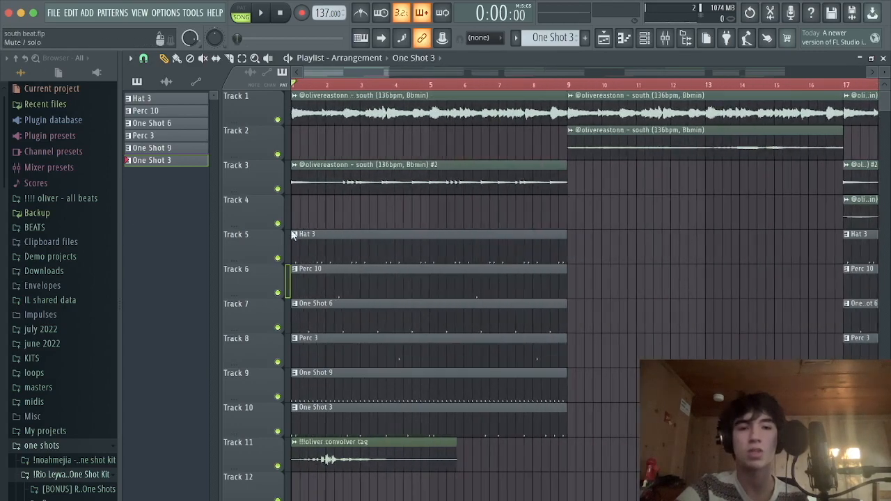
Step: Mute Track 11, play the opening bars with loops and drums, and stop playback
{"action": "left_click", "coordinate": [279, 464]}
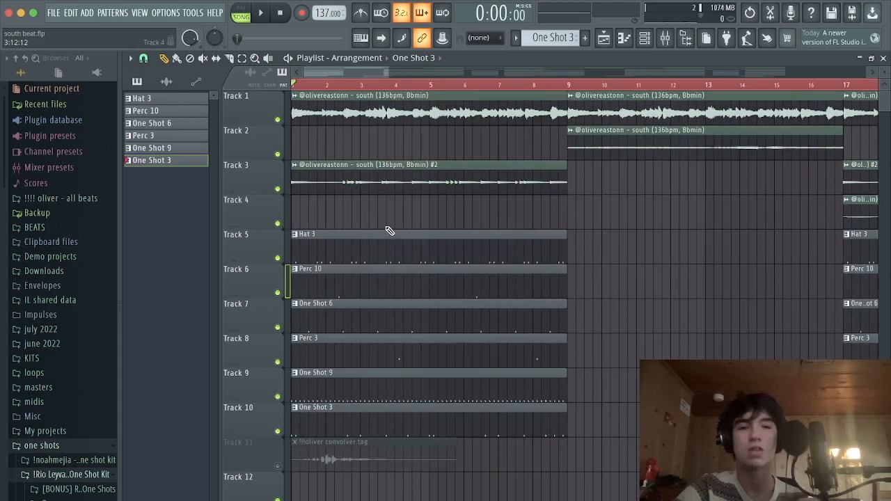
{"action": "key", "text": "space"}
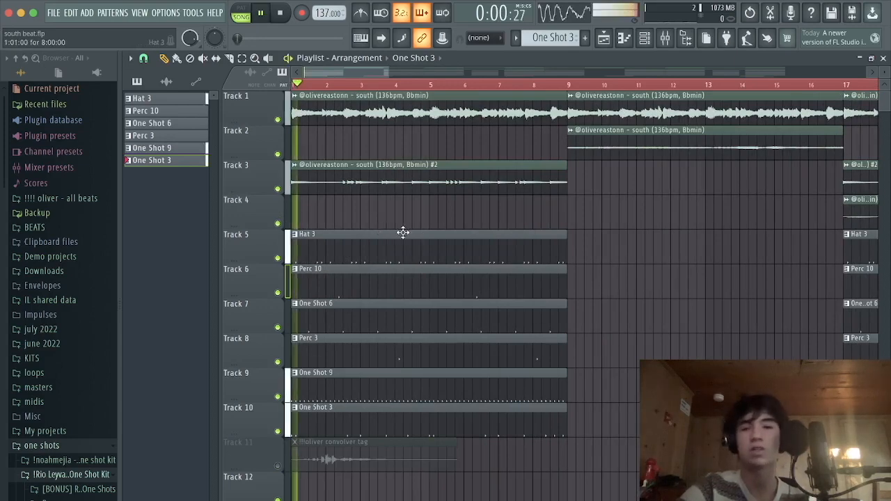
{"action": "scroll", "coordinate": [380, 231], "scroll_direction": "down", "scroll_amount": 1}
{"action": "scroll", "coordinate": [375, 219], "scroll_direction": "up", "scroll_amount": 1}
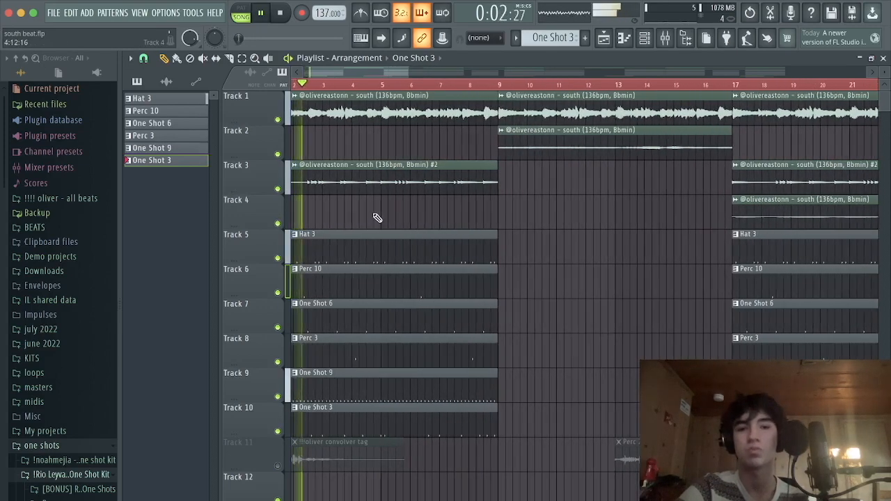
{"action": "scroll", "coordinate": [379, 215], "scroll_direction": "down", "scroll_amount": 3}
{"action": "scroll", "coordinate": [379, 215], "scroll_direction": "up", "scroll_amount": 2}
{"action": "key", "text": "space"}
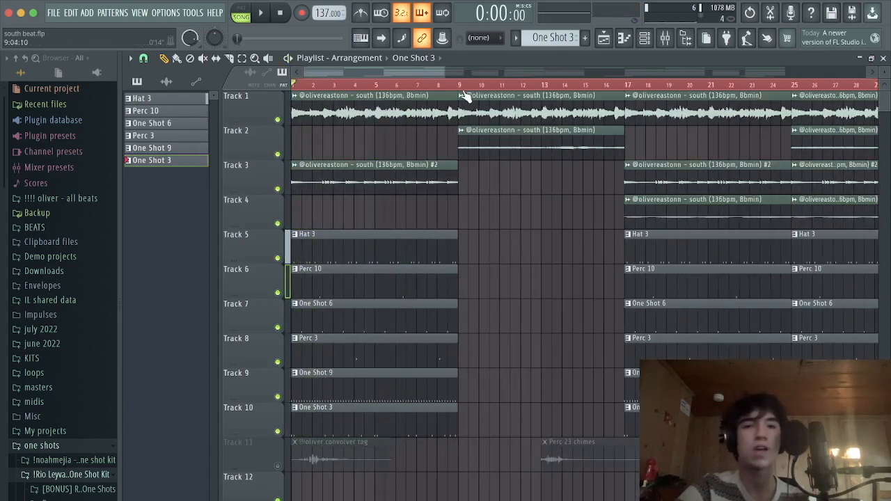
Step: Place the playhead at bar 9, reactivate Track 11, and examine the section from bar 9 to bar 17
{"action": "scroll", "coordinate": [528, 193], "scroll_direction": "up", "scroll_amount": 2}
{"action": "scroll", "coordinate": [627, 179], "scroll_direction": "up", "scroll_amount": 2}
{"action": "scroll", "coordinate": [498, 174], "scroll_direction": "down", "scroll_amount": 4}
{"action": "scroll", "coordinate": [449, 147], "scroll_direction": "up", "scroll_amount": 1}
{"action": "scroll", "coordinate": [524, 167], "scroll_direction": "up", "scroll_amount": 2}
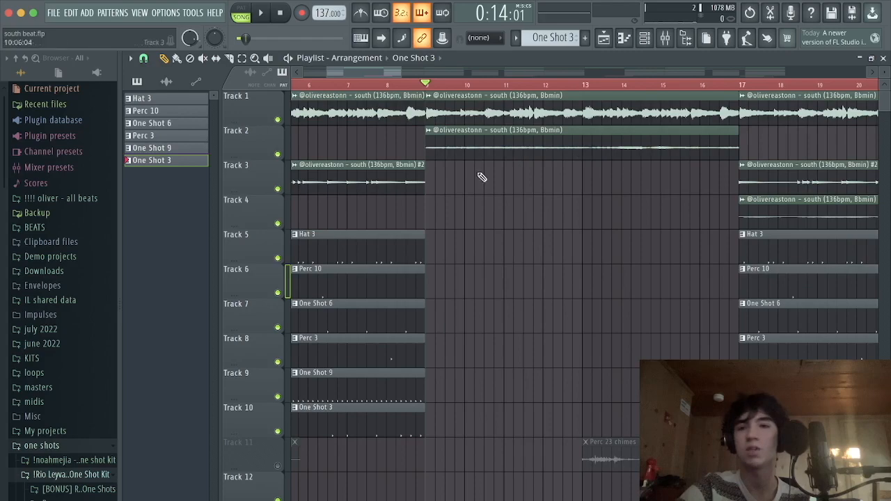
{"action": "scroll", "coordinate": [536, 205], "scroll_direction": "down", "scroll_amount": 3}
{"action": "scroll", "coordinate": [536, 205], "scroll_direction": "up", "scroll_amount": 2}
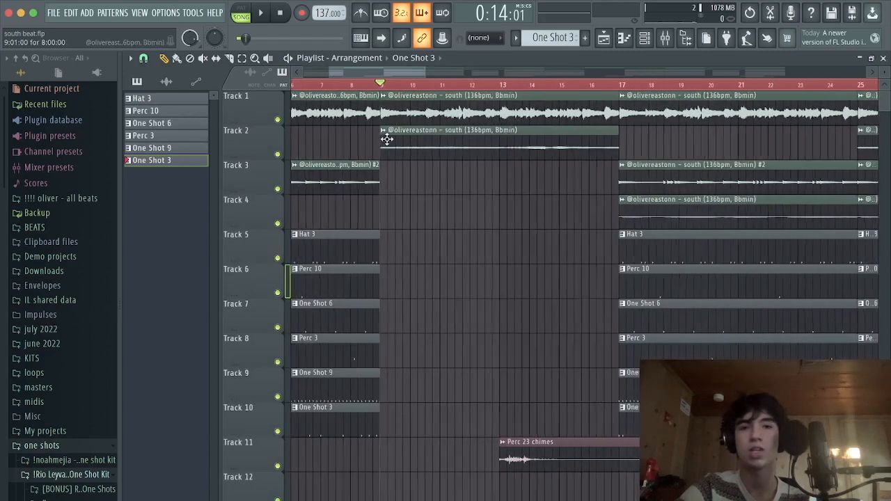
Step: Play the arrangement from bar 13, where the Perc 23 chimes clip starts, and stop before bar 17
{"action": "scroll", "coordinate": [516, 92], "scroll_direction": "up", "scroll_amount": 1}
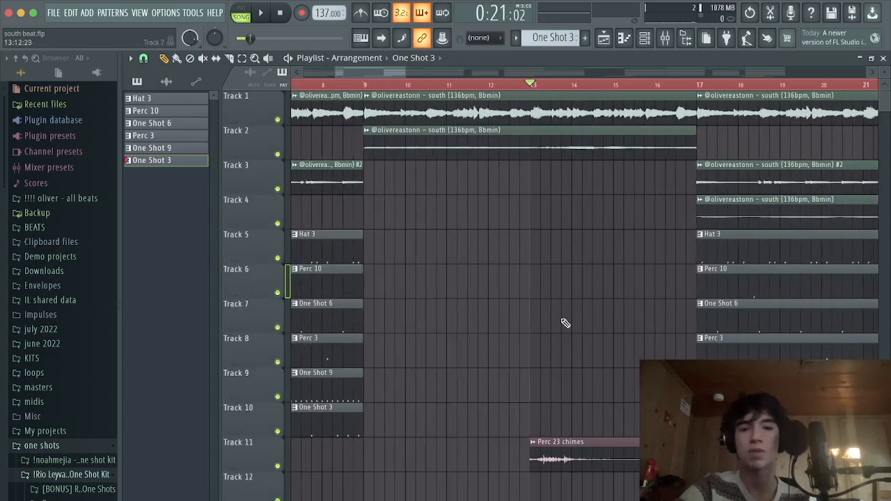
{"action": "scroll", "coordinate": [586, 334], "scroll_direction": "down", "scroll_amount": 3}
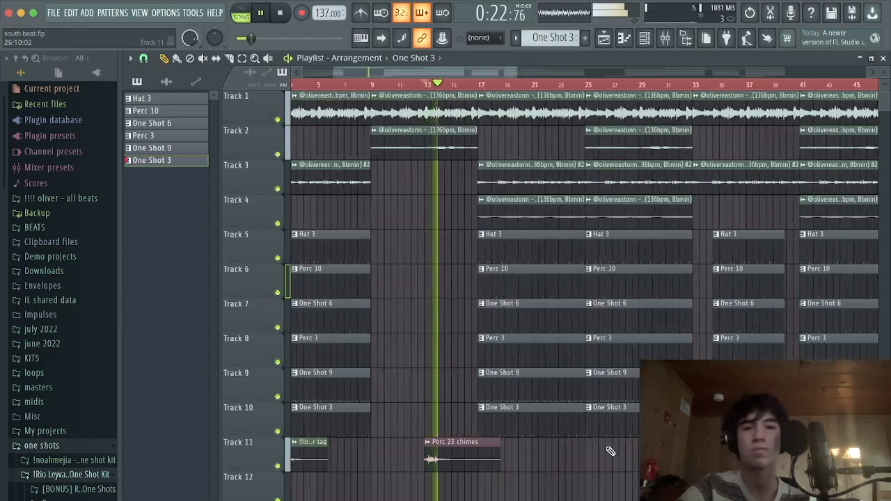
{"action": "scroll", "coordinate": [520, 253], "scroll_direction": "down", "scroll_amount": 2}
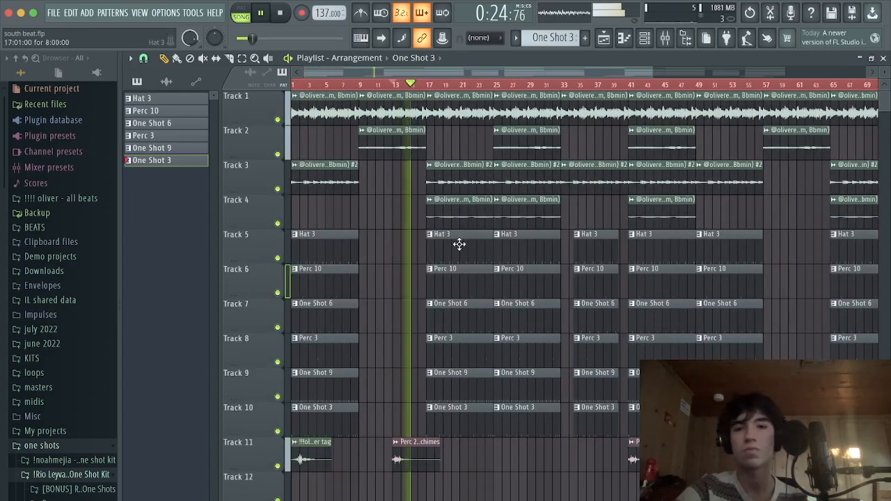
{"action": "scroll", "coordinate": [446, 237], "scroll_direction": "up", "scroll_amount": 2}
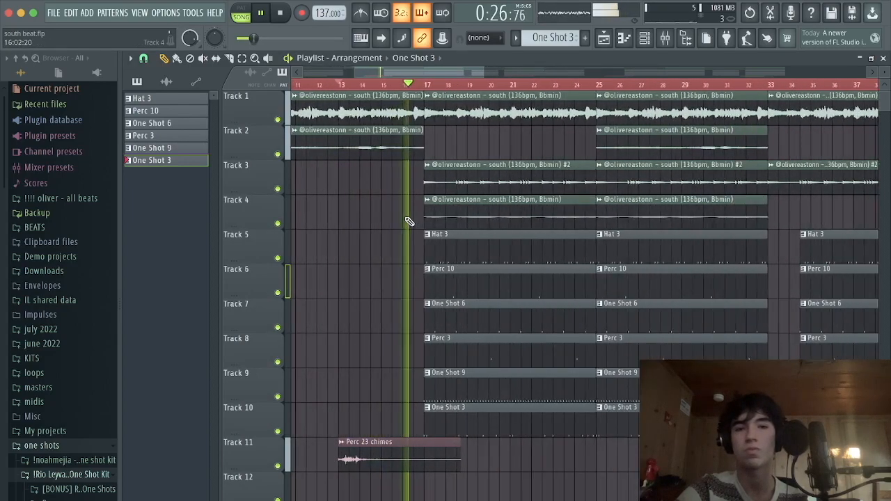
{"action": "key", "text": "space"}
Step: Play from bar 33 through the shortened drum patterns and past bar 41, and stop playback
{"action": "scroll", "coordinate": [617, 273], "scroll_direction": "up", "scroll_amount": 3}
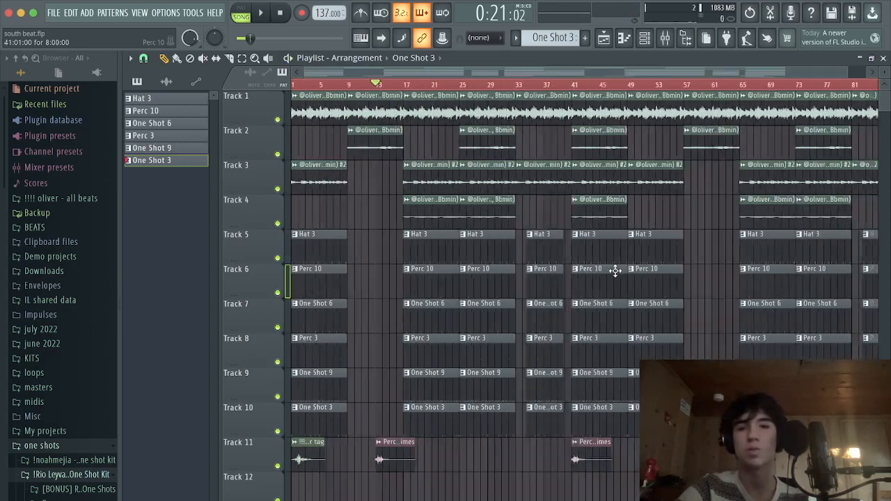
{"action": "scroll", "coordinate": [487, 121], "scroll_direction": "left", "scroll_amount": 1}
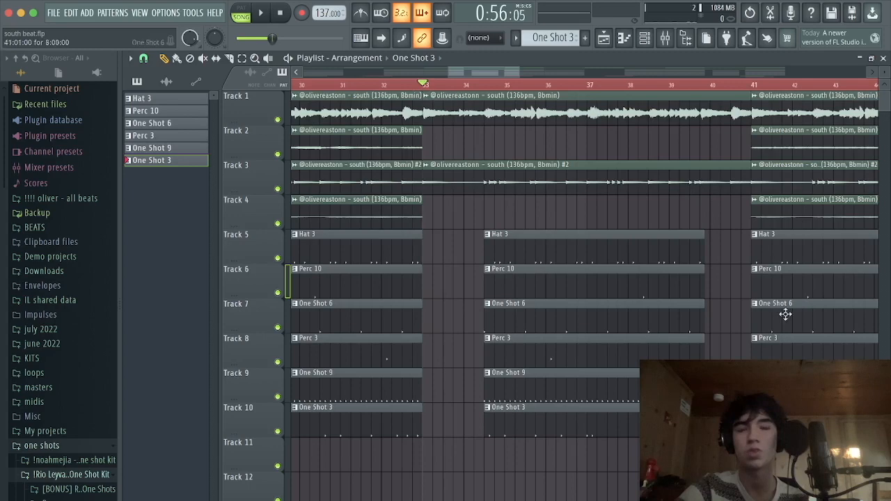
{"action": "scroll", "coordinate": [431, 93], "scroll_direction": "down", "scroll_amount": 2}
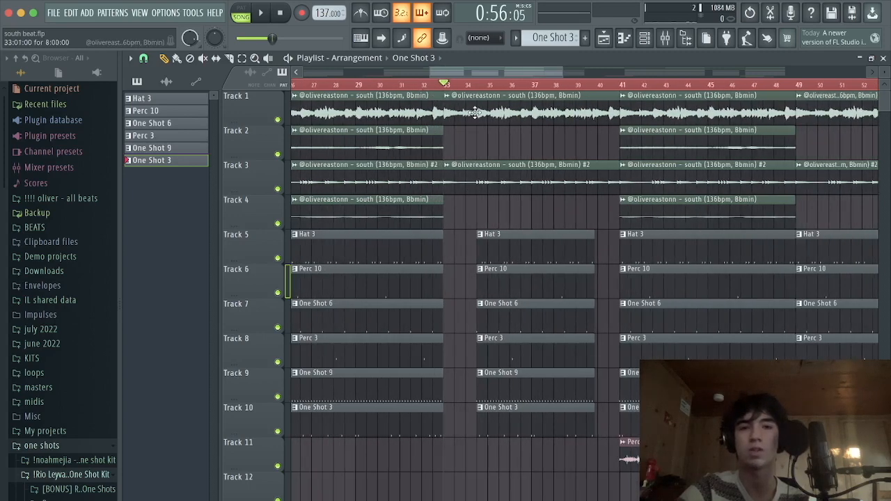
{"action": "key", "text": "space"}
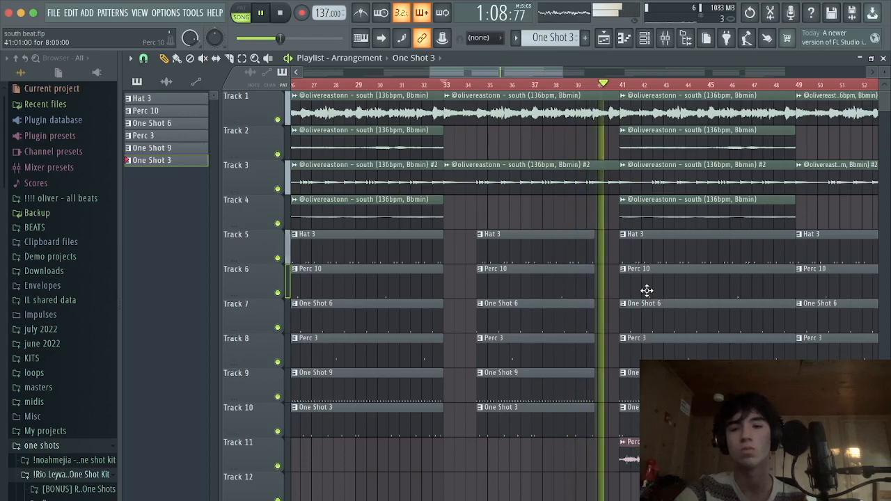
{"action": "scroll", "coordinate": [647, 291], "scroll_direction": "down", "scroll_amount": 4}
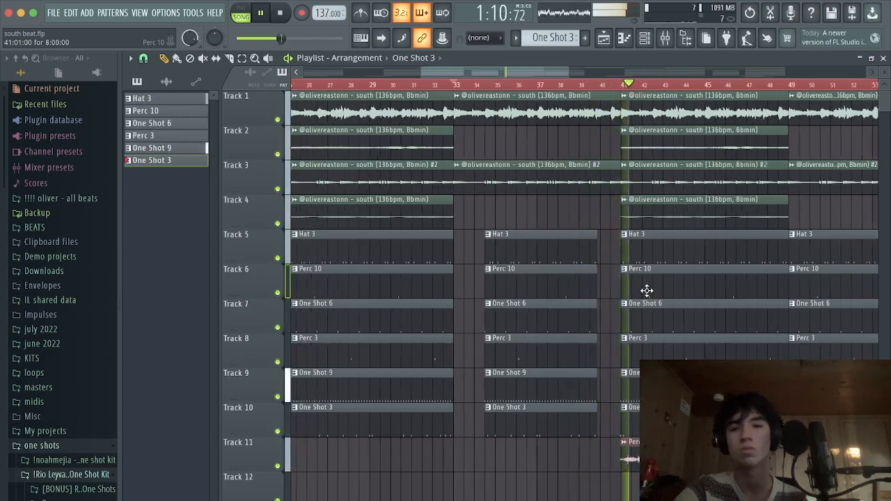
{"action": "scroll", "coordinate": [651, 289], "scroll_direction": "down", "scroll_amount": 2}
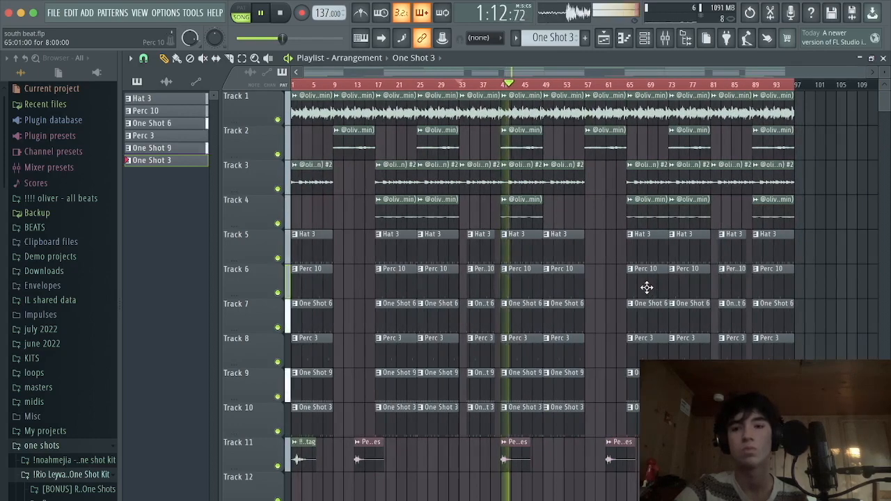
{"action": "key", "text": "space"}
Step: Return the playhead to bar 1 and look over the opening sections and the Track 11 clips
{"action": "left_click_drag", "start_coordinate": [328, 84], "coordinate": [287, 86]}
{"action": "scroll", "coordinate": [203, 357], "scroll_direction": "up", "scroll_amount": 5}
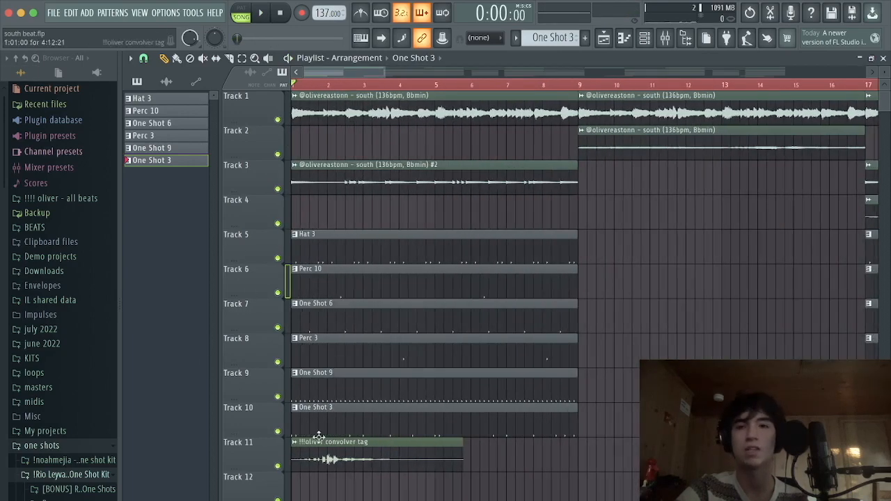
{"action": "scroll", "coordinate": [432, 328], "scroll_direction": "down", "scroll_amount": 4}
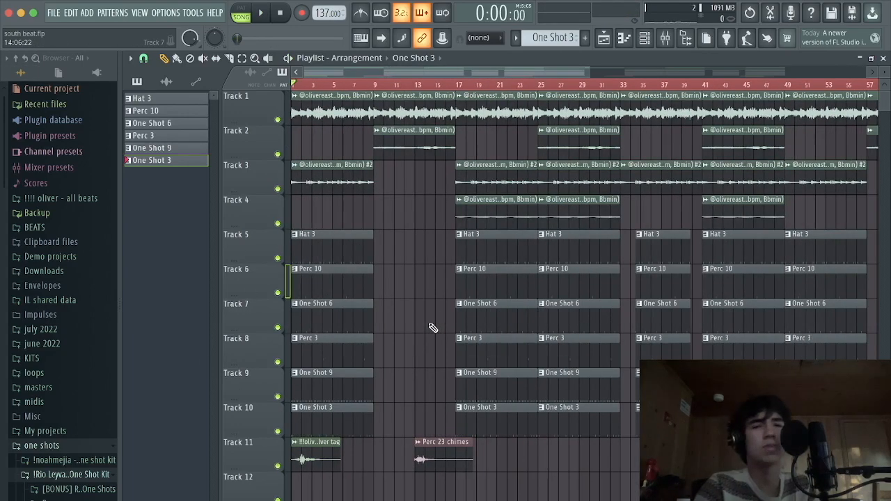